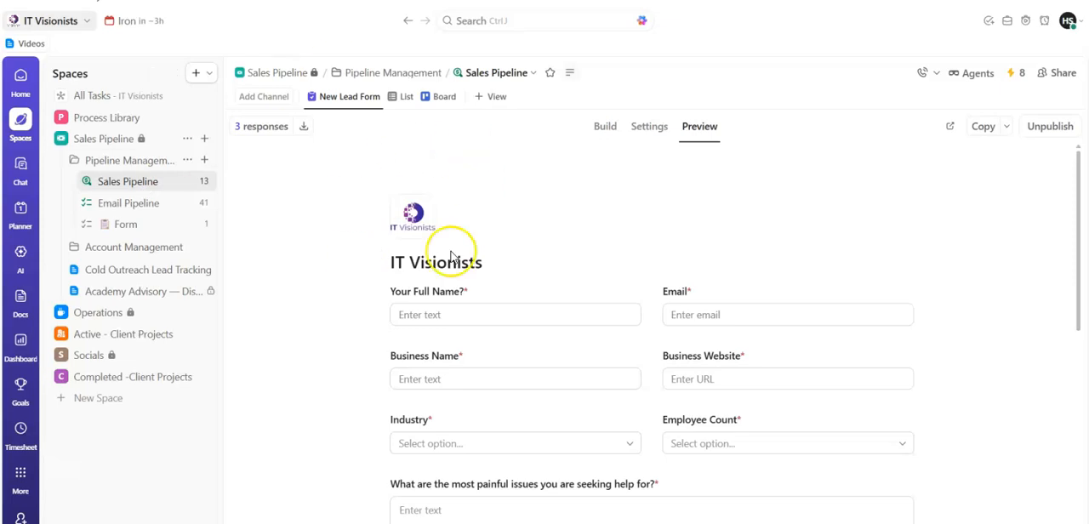
- Review the custom task statuses of the Sales Pipeline list, down to the Done and Closed groups
click(189, 182)
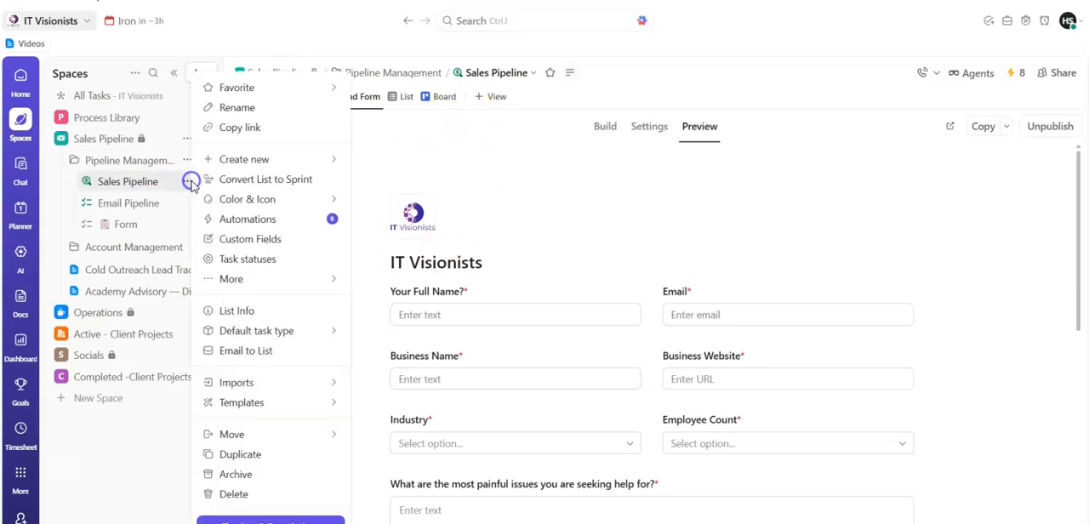
click(242, 259)
drag(768, 230, 768, 323)
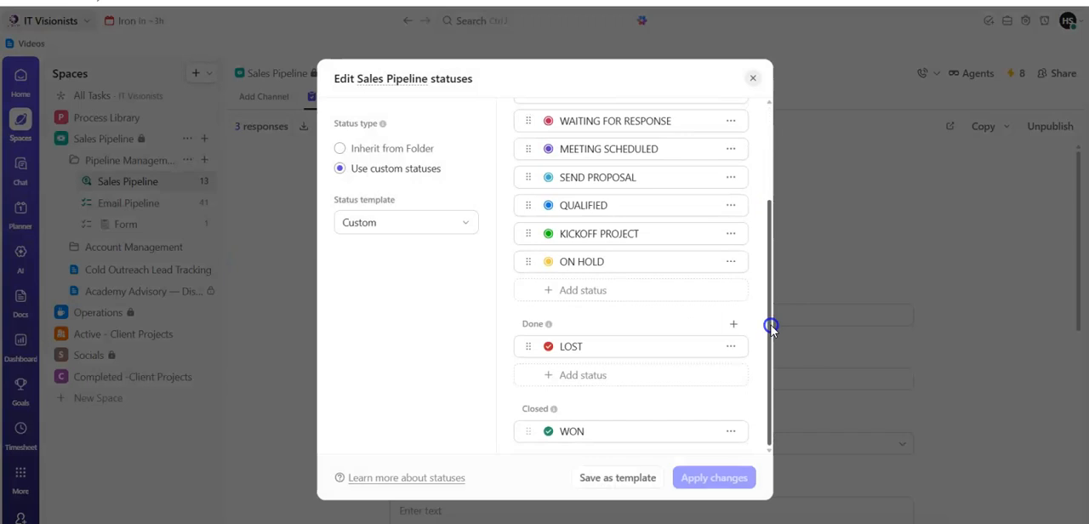
click(752, 78)
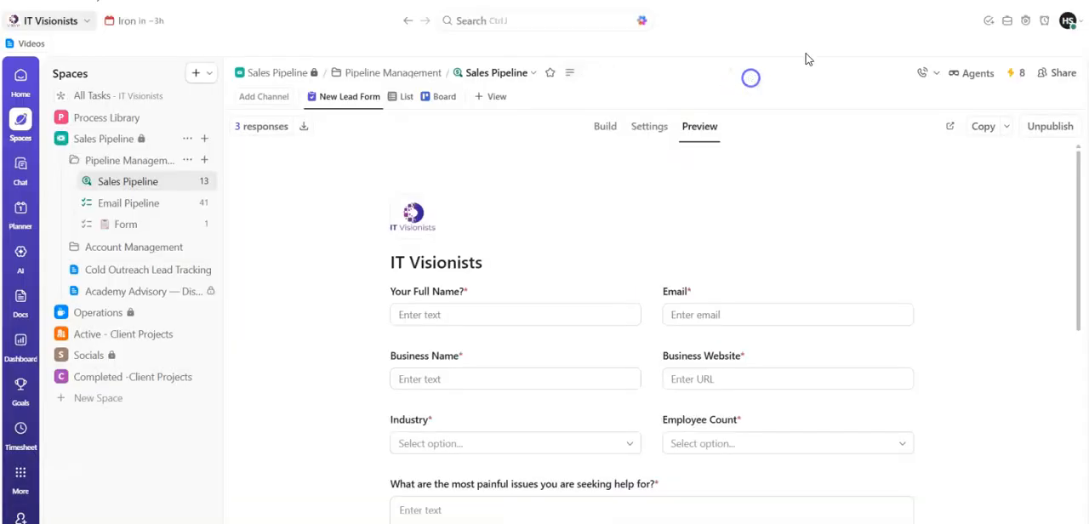
- Start a new automation for the Sales Pipeline list and restrict its trigger to tasks
click(1028, 73)
click(790, 345)
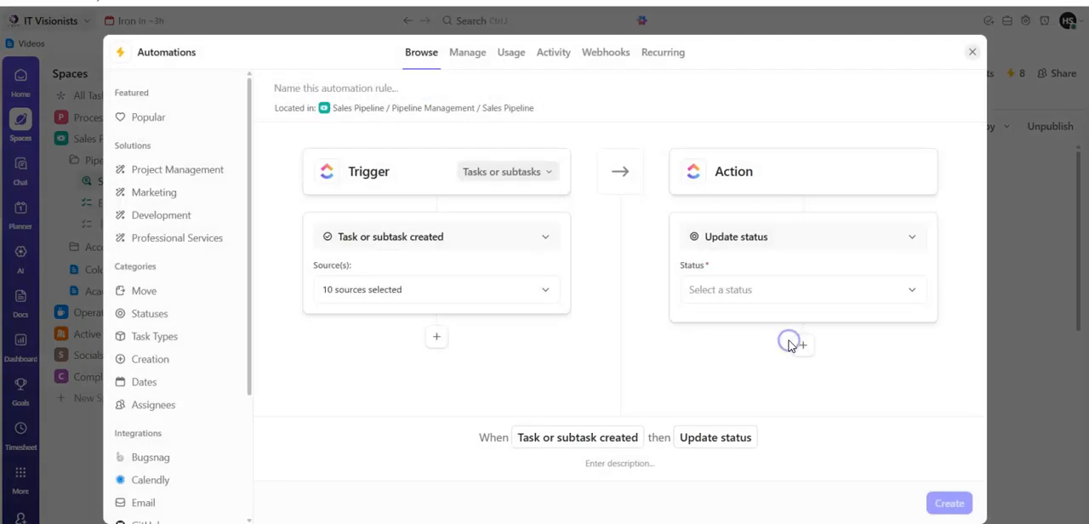
click(549, 172)
click(533, 205)
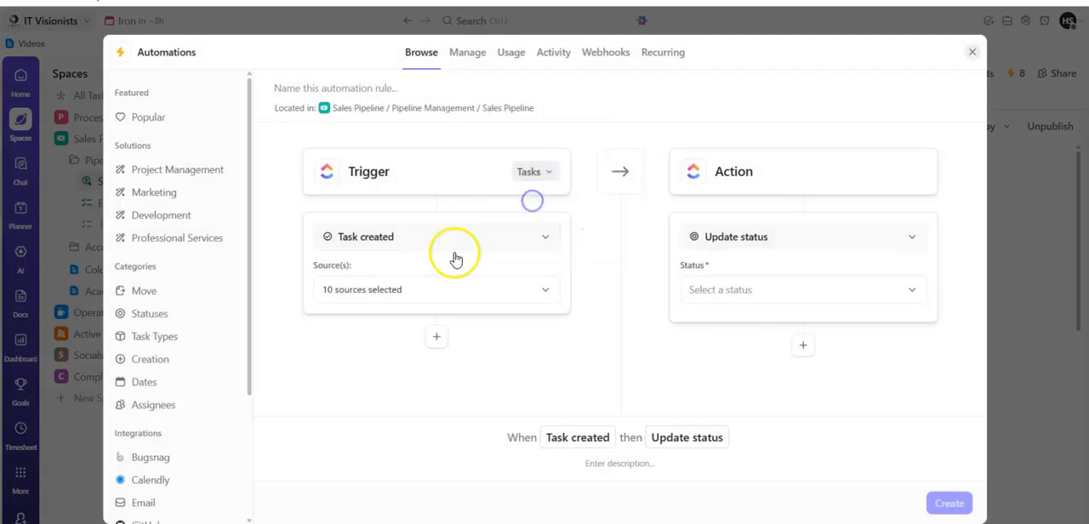
- Set the trigger to Status changed, from Any Status to WON
click(430, 247)
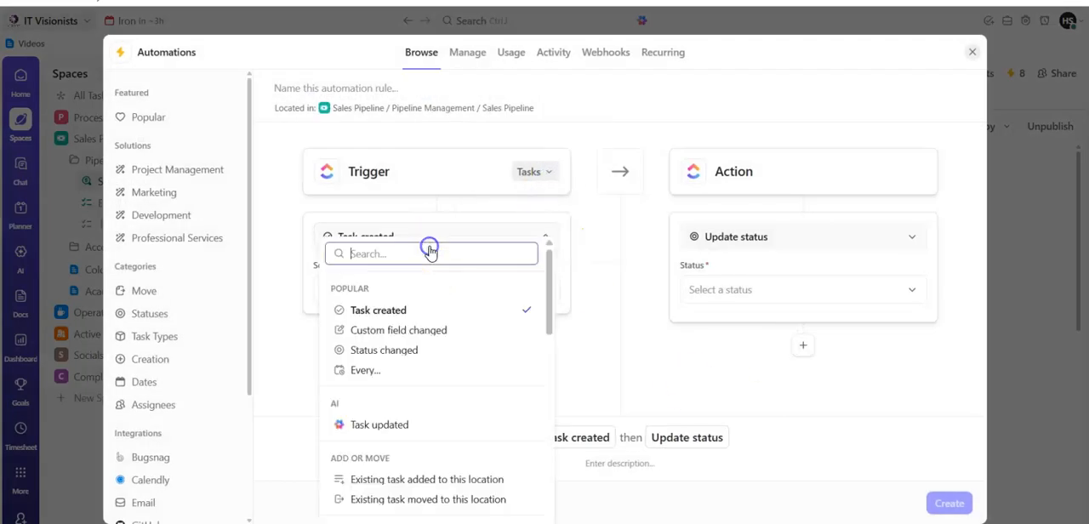
click(412, 352)
click(411, 340)
click(330, 491)
click(500, 509)
click(683, 347)
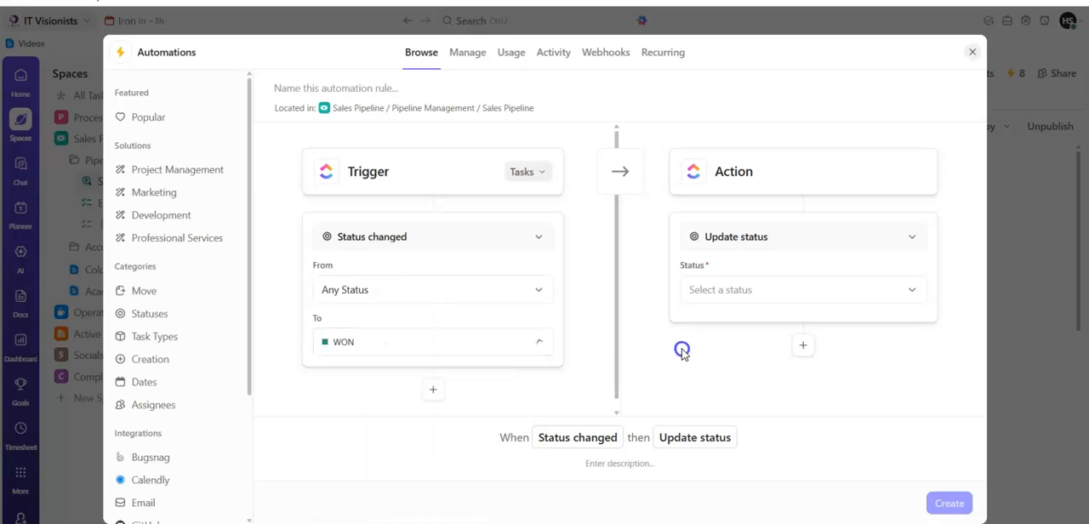
- Search the actions for "fol" and set the action to Google Drive's Create Folder
click(766, 238)
text(fol)
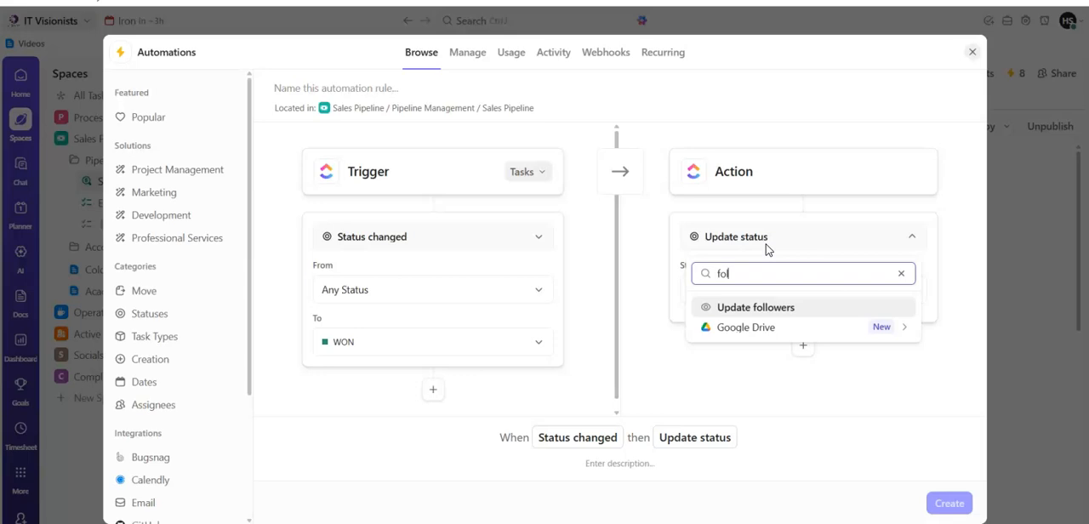
click(756, 330)
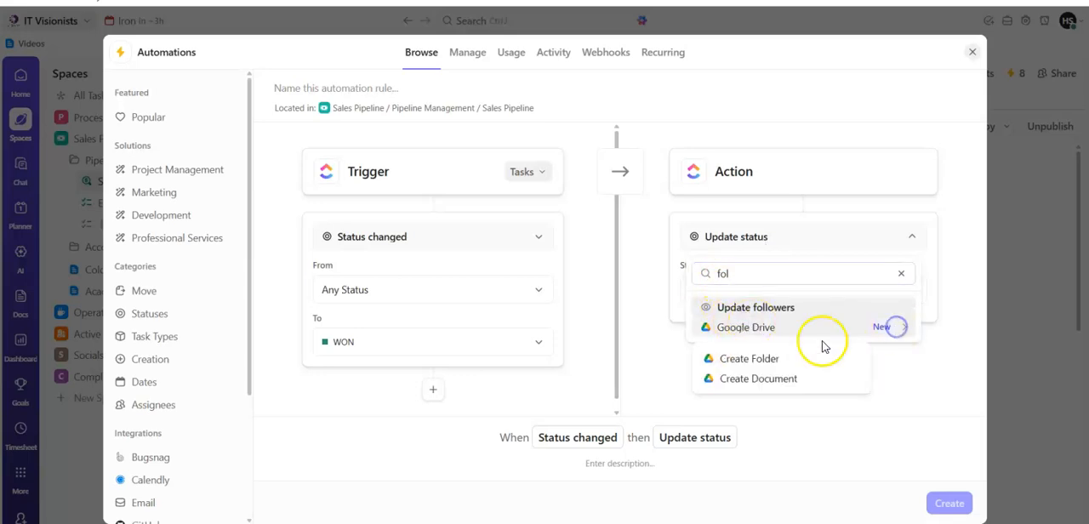
click(807, 359)
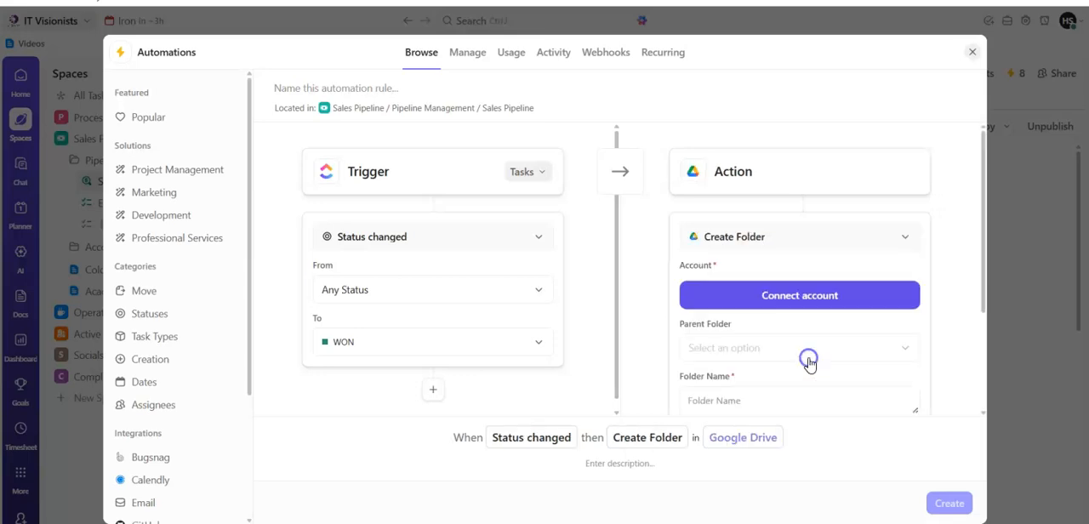
- Connect the Google account to the Create Folder action, granting ClickUp all requested access and always allowing its links to open the desktop app
click(794, 297)
click(676, 236)
click(793, 426)
click(614, 192)
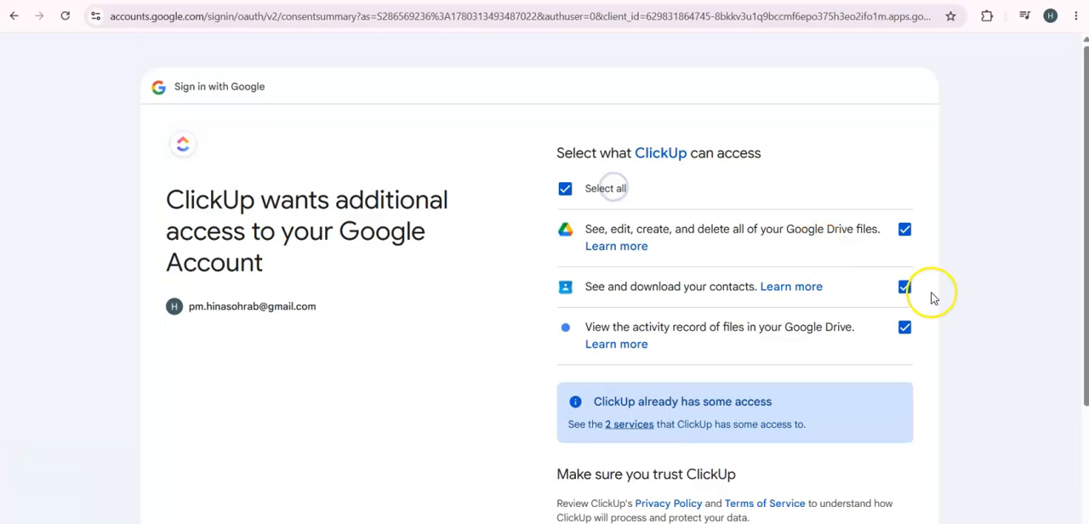
drag(1078, 316, 1083, 434)
click(850, 453)
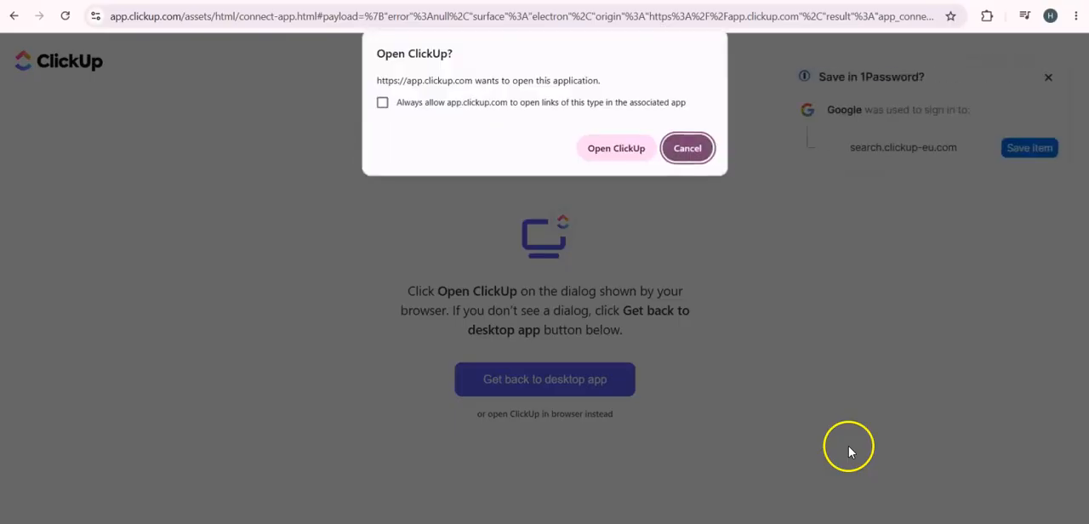
click(383, 102)
click(630, 148)
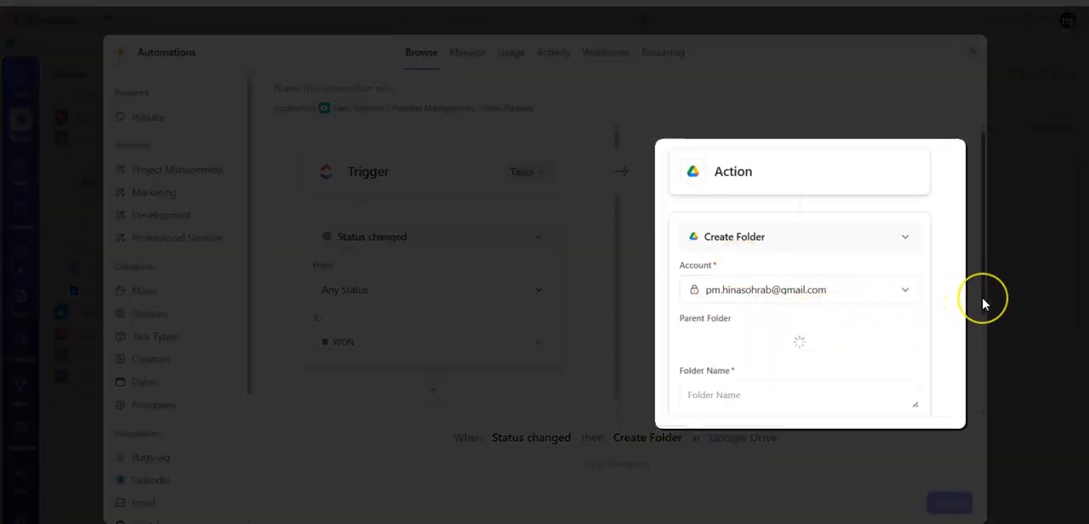
- Search the parent folders for "clie" and set the parent folder to Clients
scroll(983, 311, down, 1)
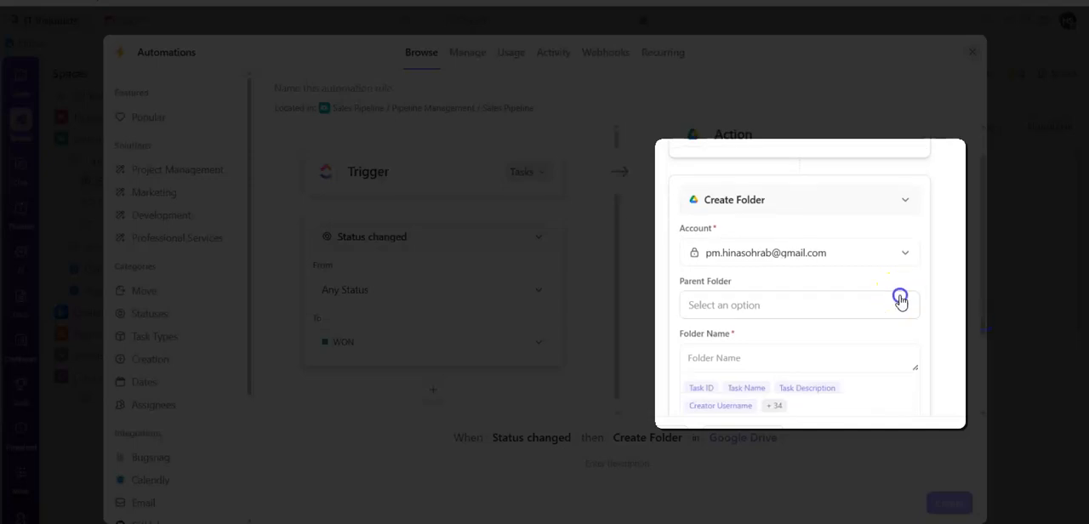
click(899, 299)
text(clie)
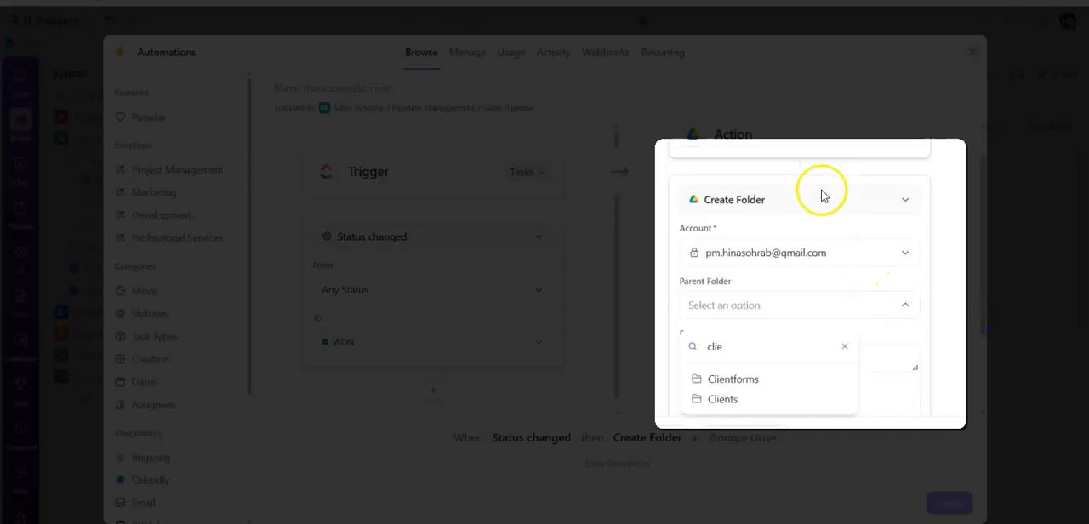
click(723, 399)
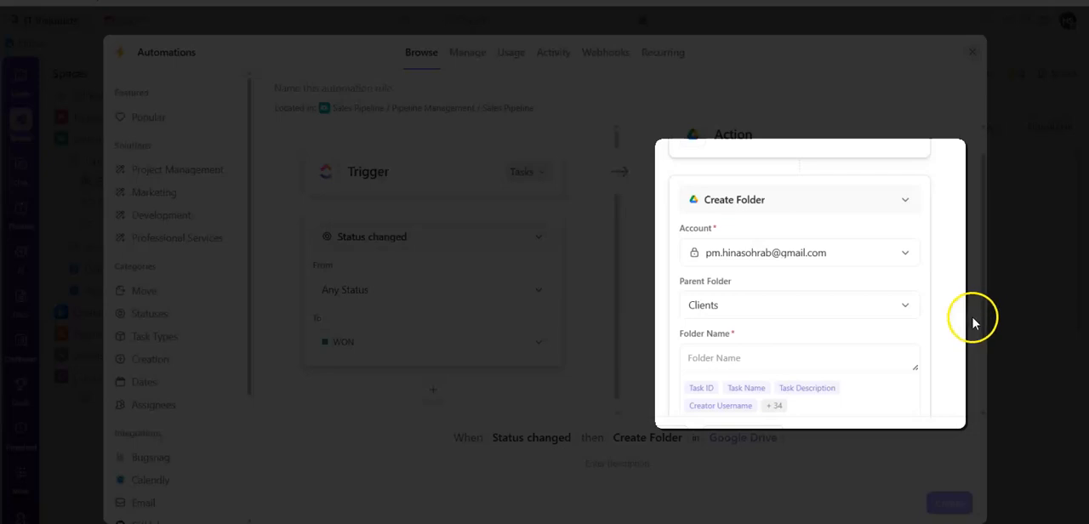
- Use the Task Name variable as the name of the created folder
scroll(983, 336, down, 1)
scroll(985, 340, down, 1)
click(760, 331)
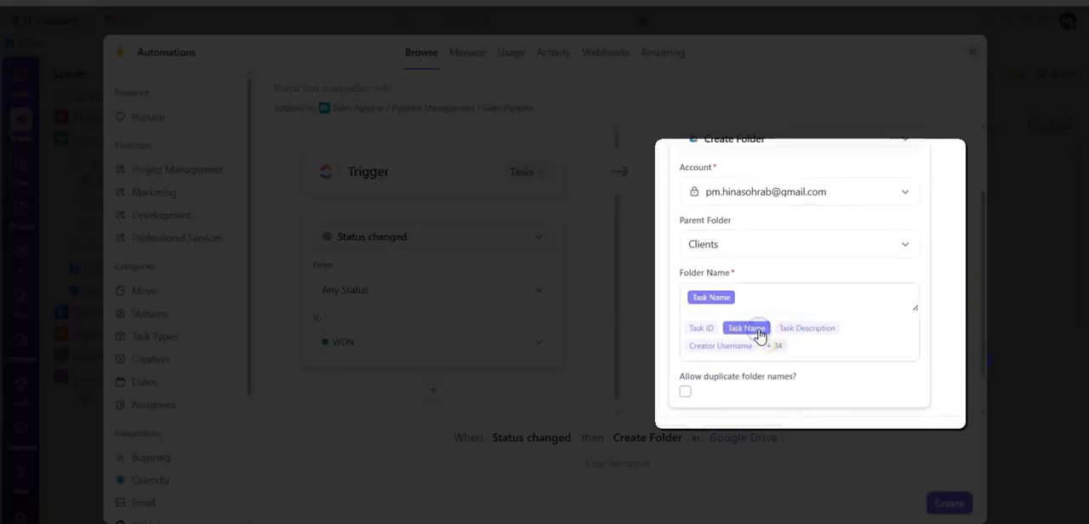
scroll(979, 306, down, 2)
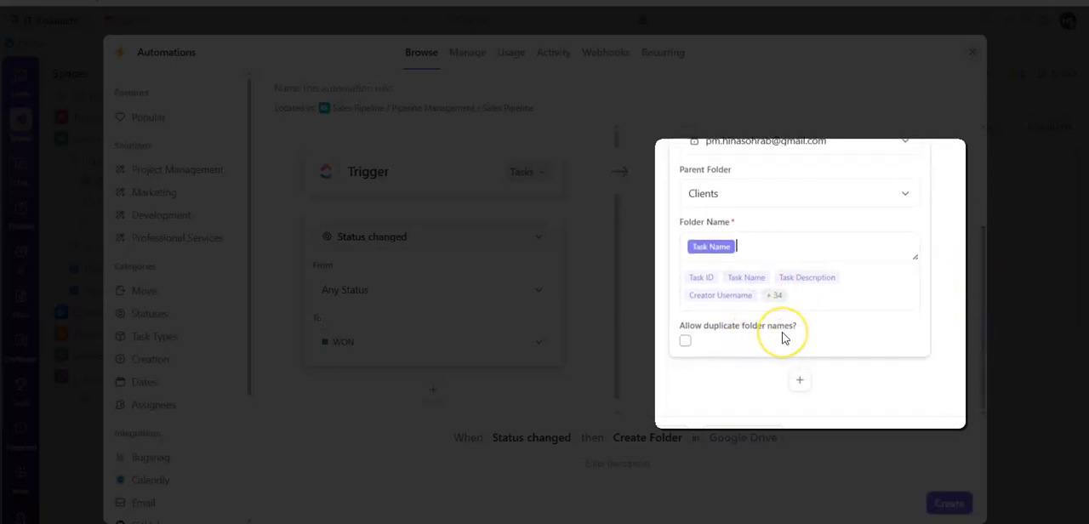
- Name and describe the automation "When a deal is won, create a client folder in Google Drive", create it and close the automations window
click(619, 460)
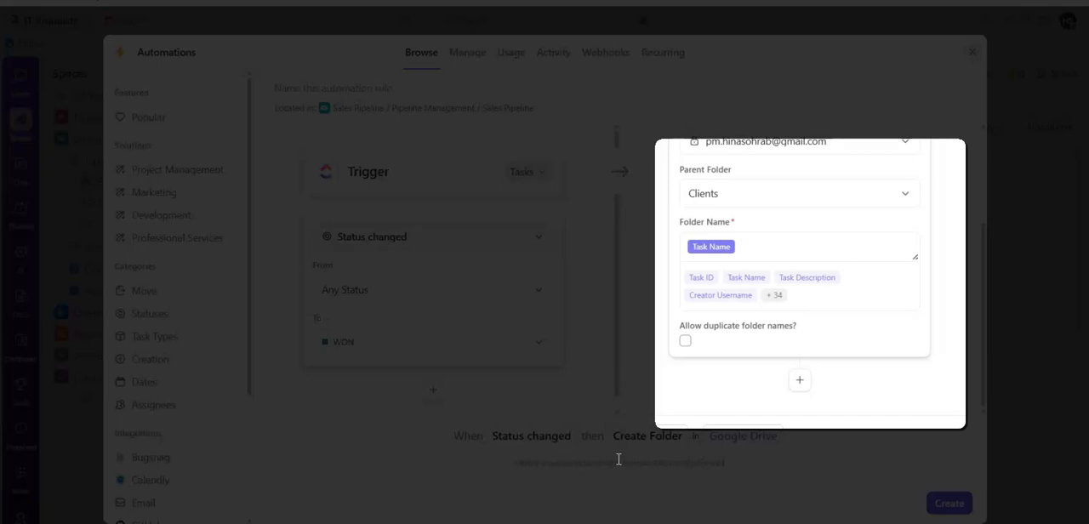
key(ctrl+a)
click(334, 86)
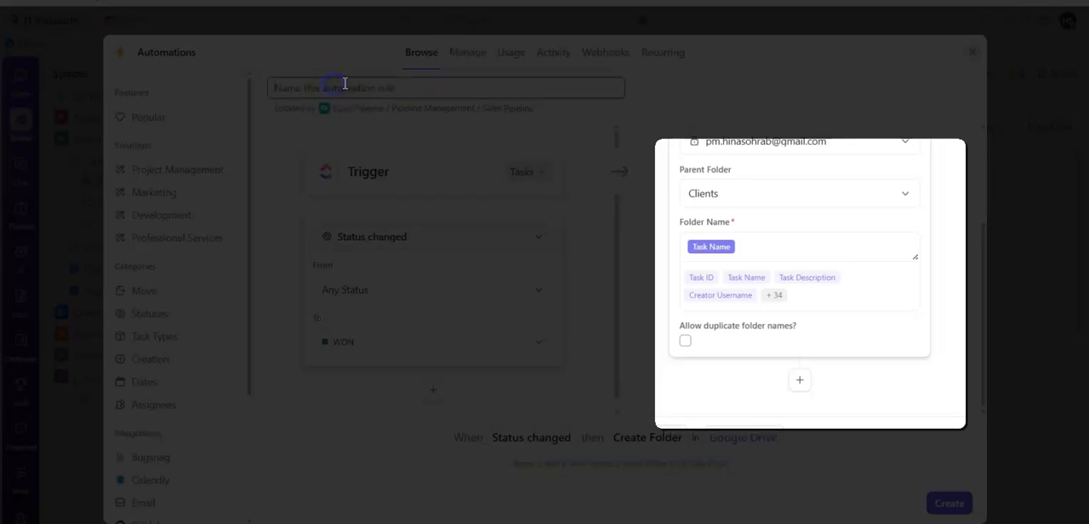
click(947, 502)
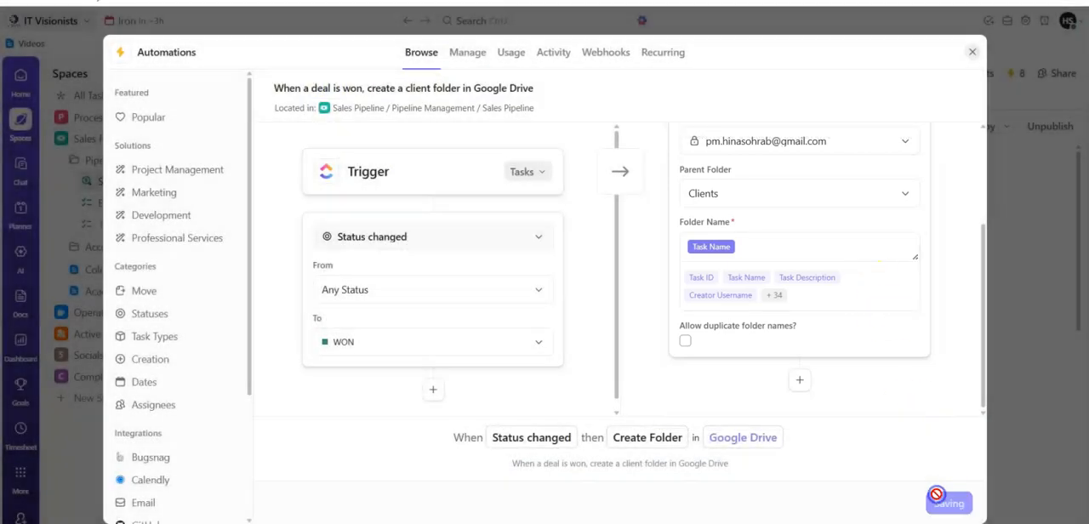
click(973, 52)
- Add a task named "Demo Client" under NEW LEAD on the Sales Pipeline board
click(173, 75)
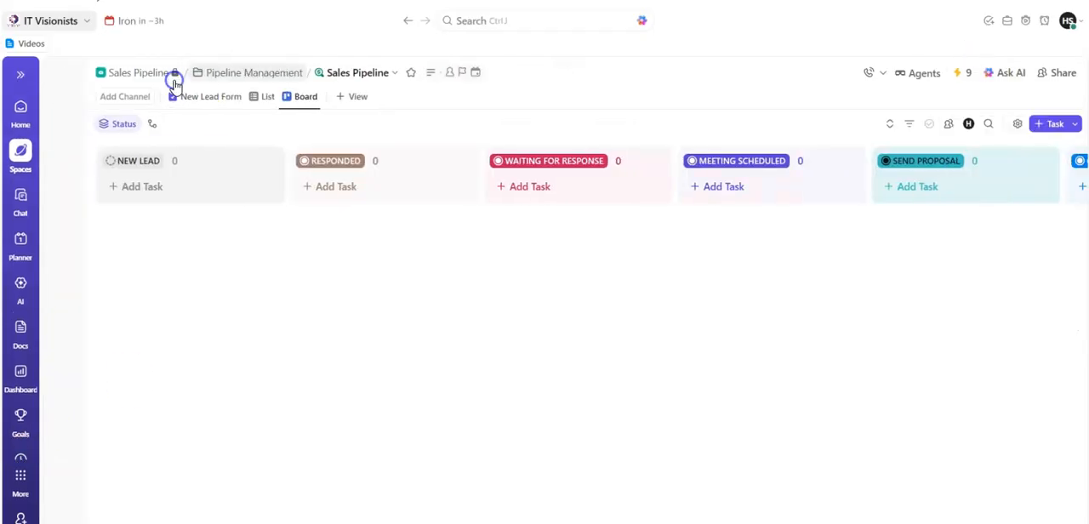
click(108, 188)
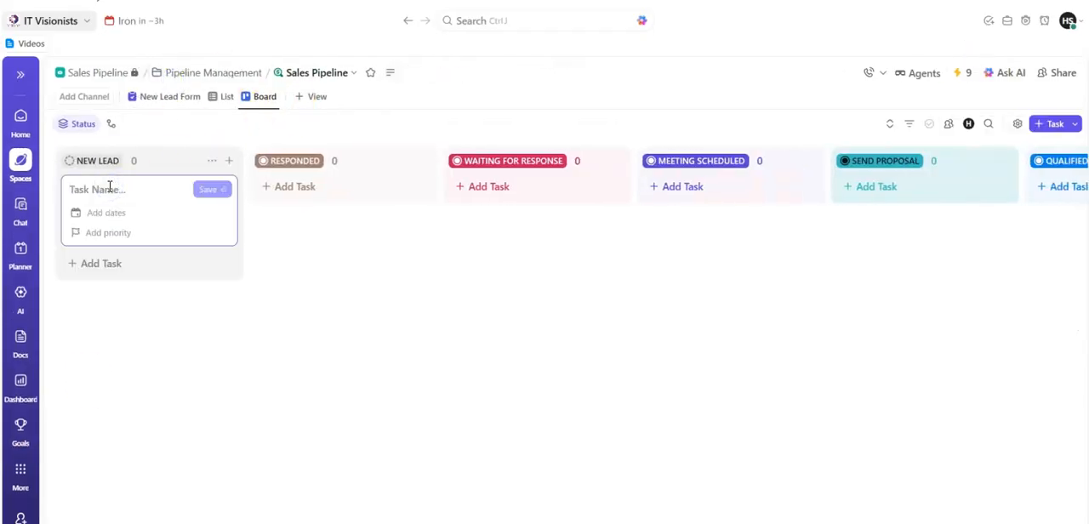
text(Demo Client)
key(Return)
- Open the Demo Client task and show its available statuses down to the Closed group
click(117, 203)
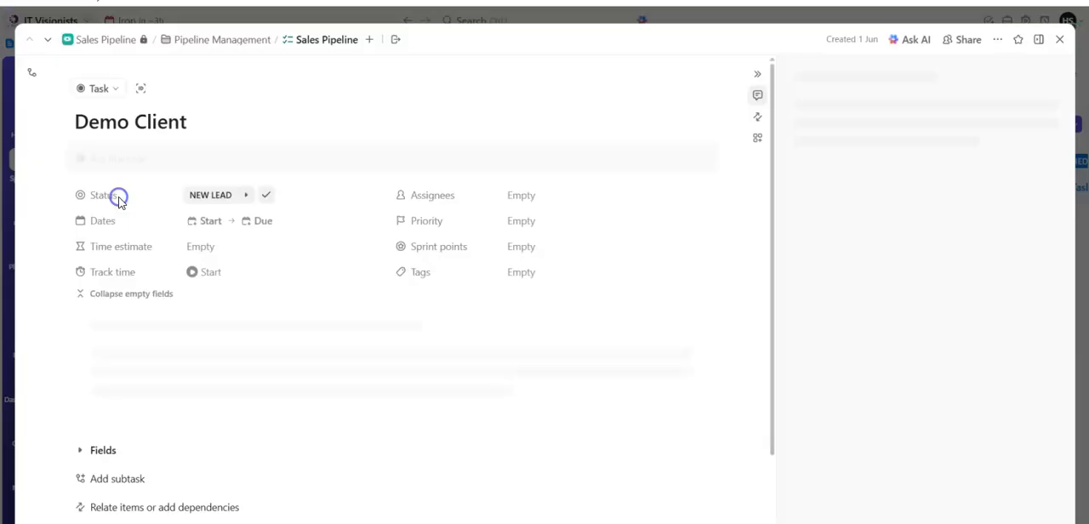
click(225, 196)
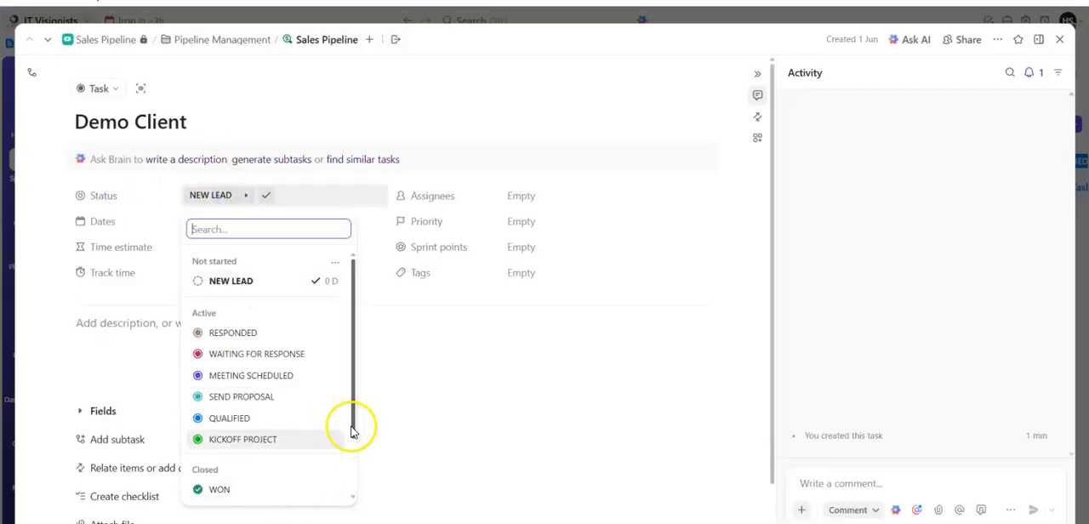
scroll(353, 432, down, 3)
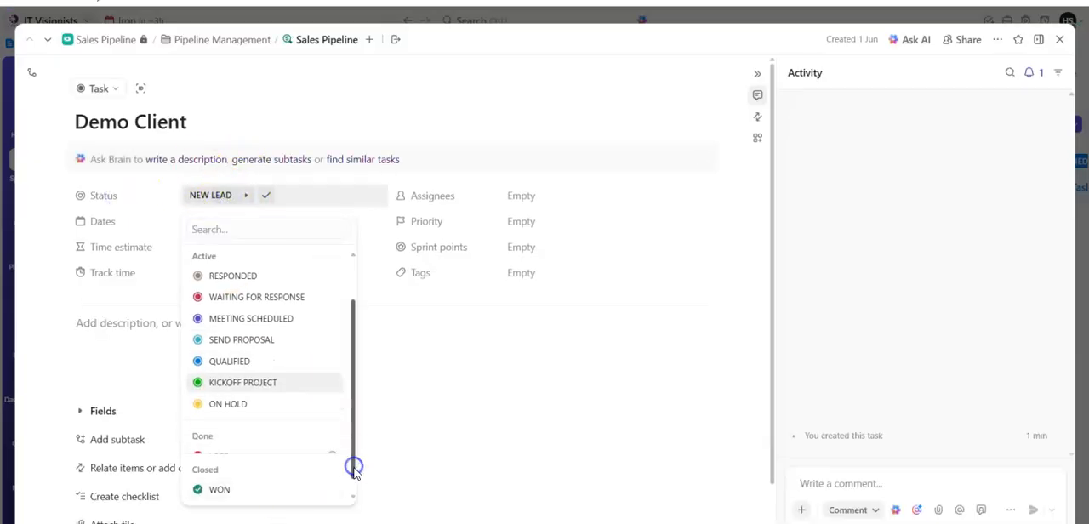
- Switch to Google Drive, inspect the Clients folder inside IT Visionists and dismiss the Google Workspace banner
click(253, 499)
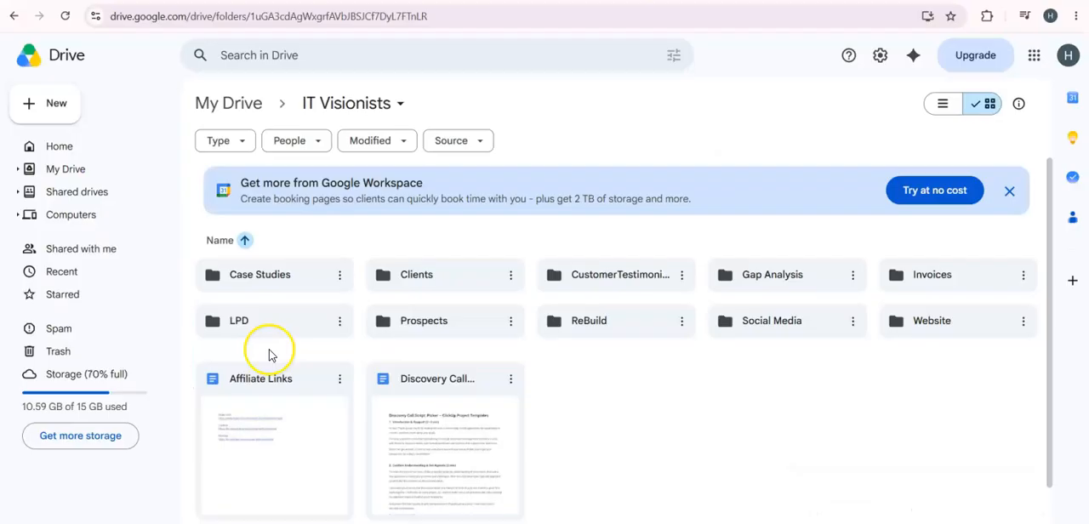
double_click(415, 277)
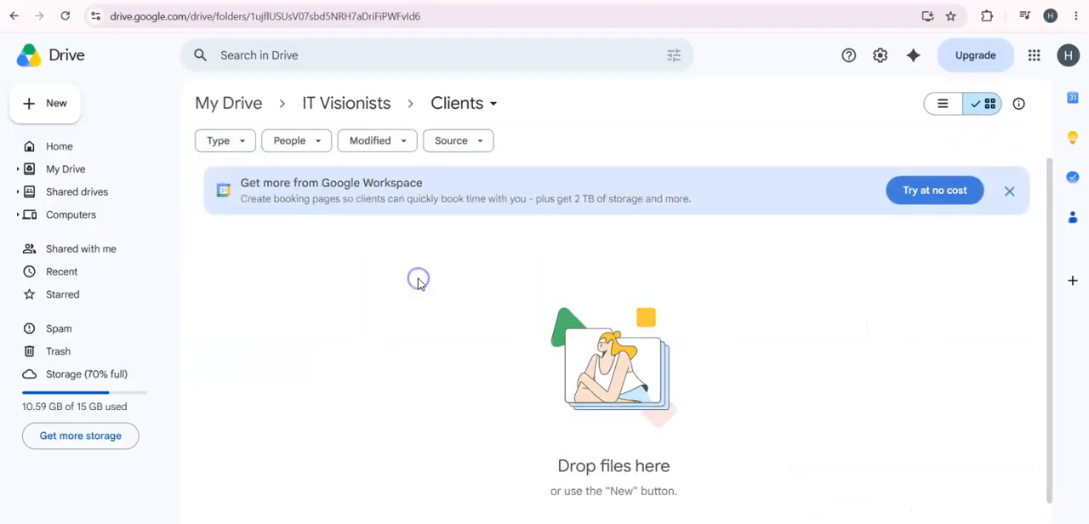
click(1010, 191)
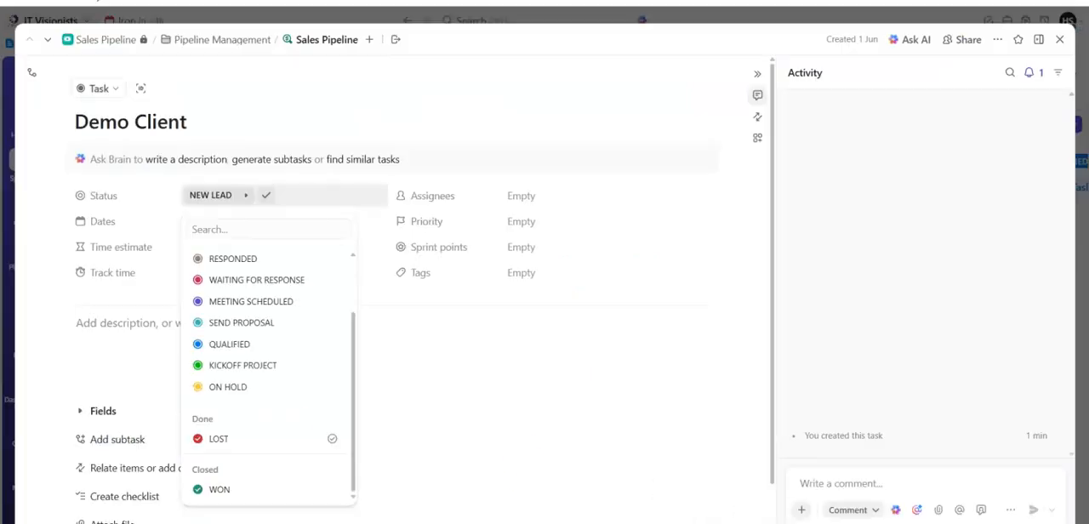
- Set the Demo Client task's status to WON and switch to the Clients folder in Google Drive
click(250, 496)
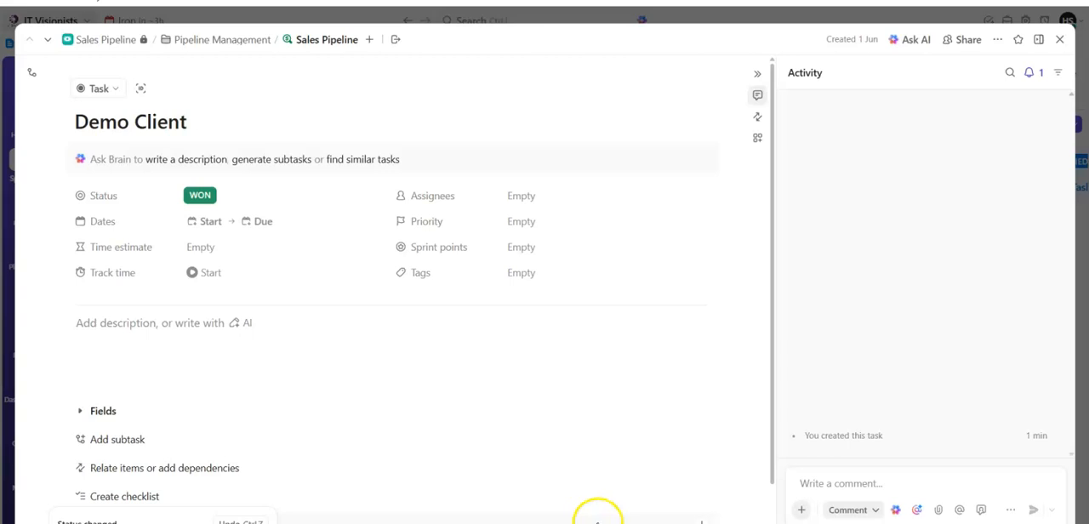
mouse_move(544, 521)
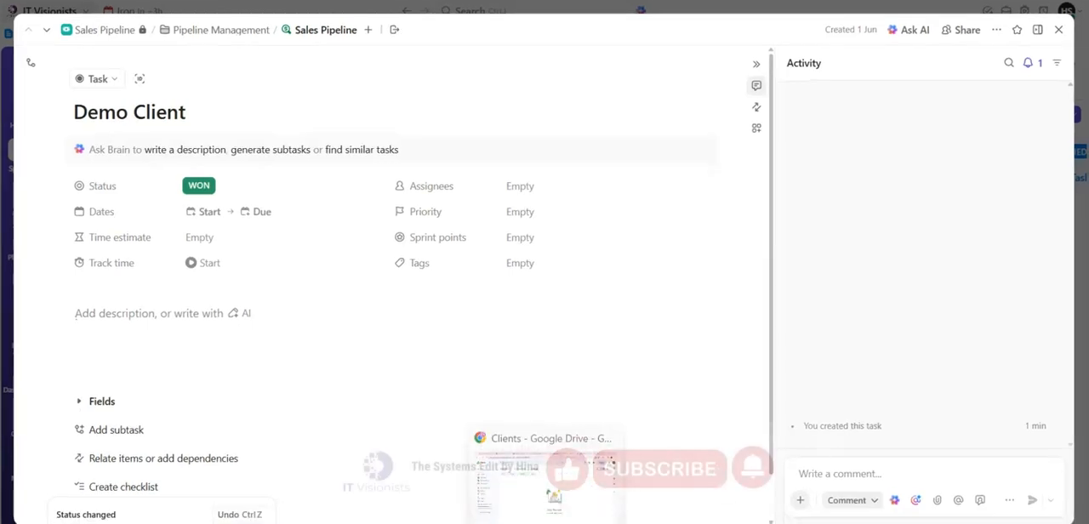
click(547, 500)
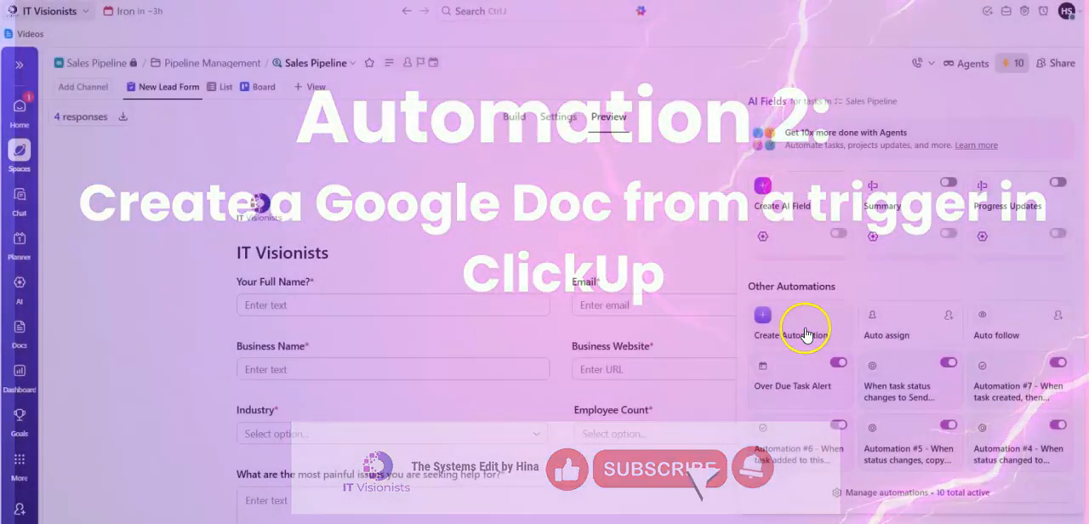
- Start another Sales Pipeline automation for tasks, triggered by Task created with Forms as the only source
click(754, 331)
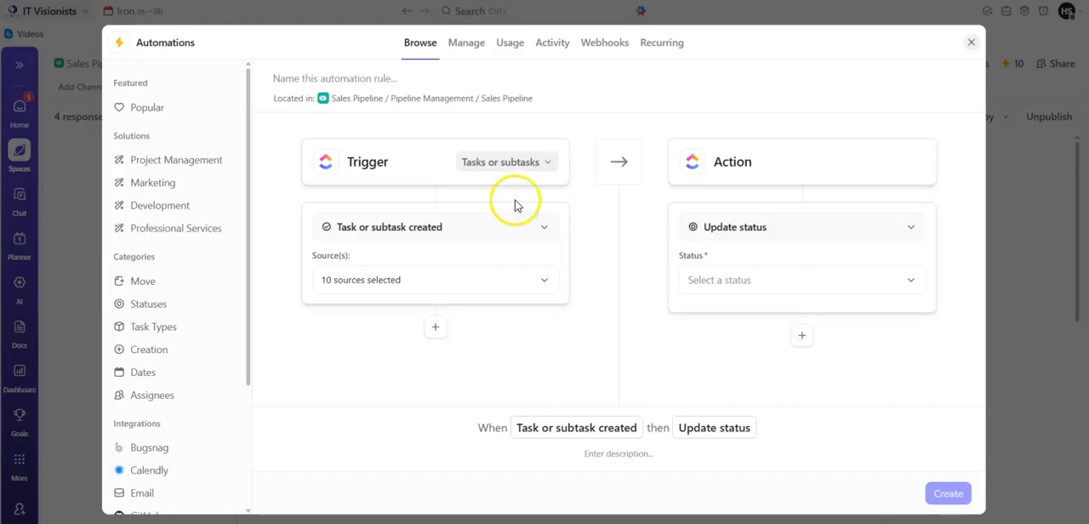
click(508, 163)
click(506, 189)
click(477, 228)
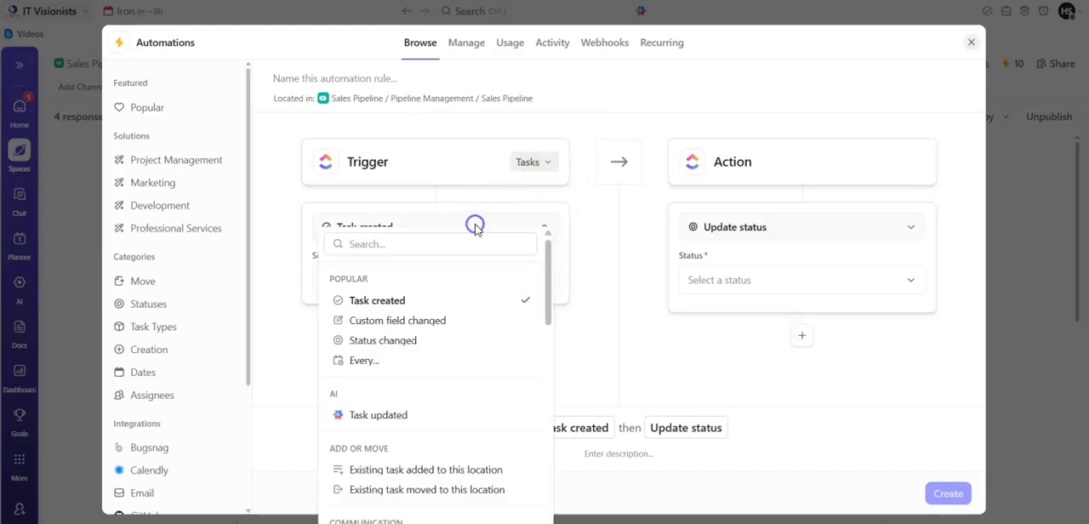
click(535, 282)
click(515, 317)
click(525, 423)
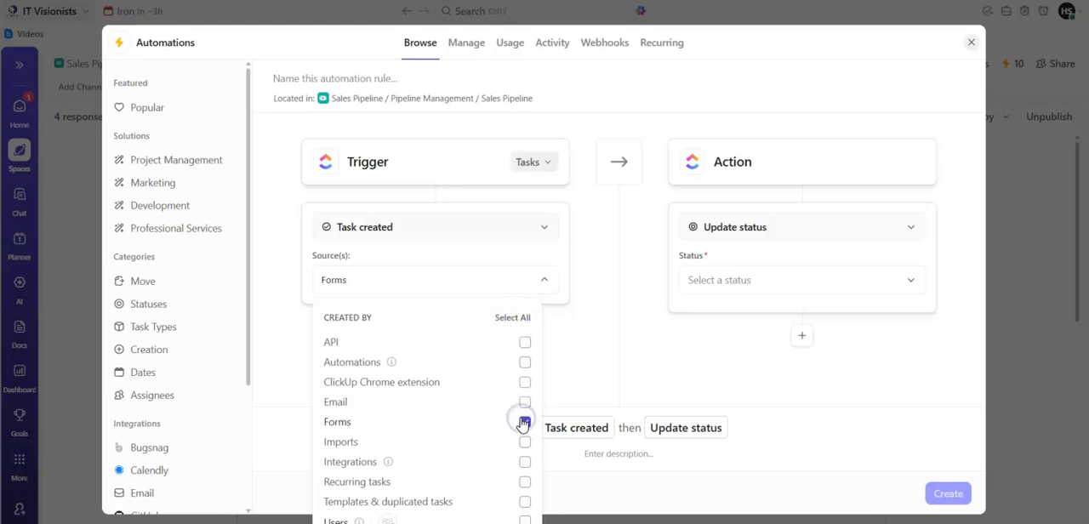
- Set the automation's action to Google Drive's Create Document with Clients as the parent folder
click(760, 223)
text(goo)
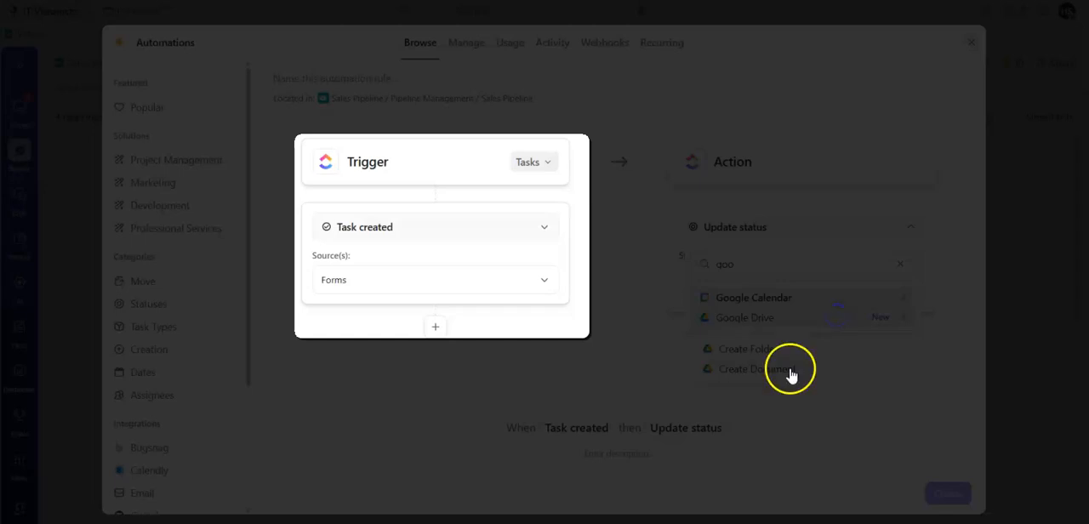
click(790, 371)
drag(984, 285, 982, 340)
click(868, 219)
text(clie)
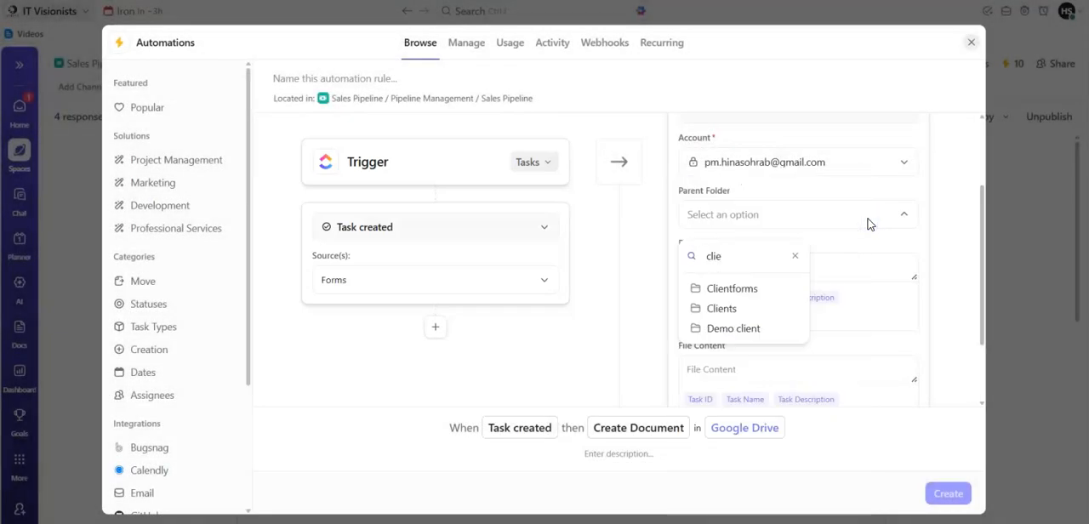
click(764, 309)
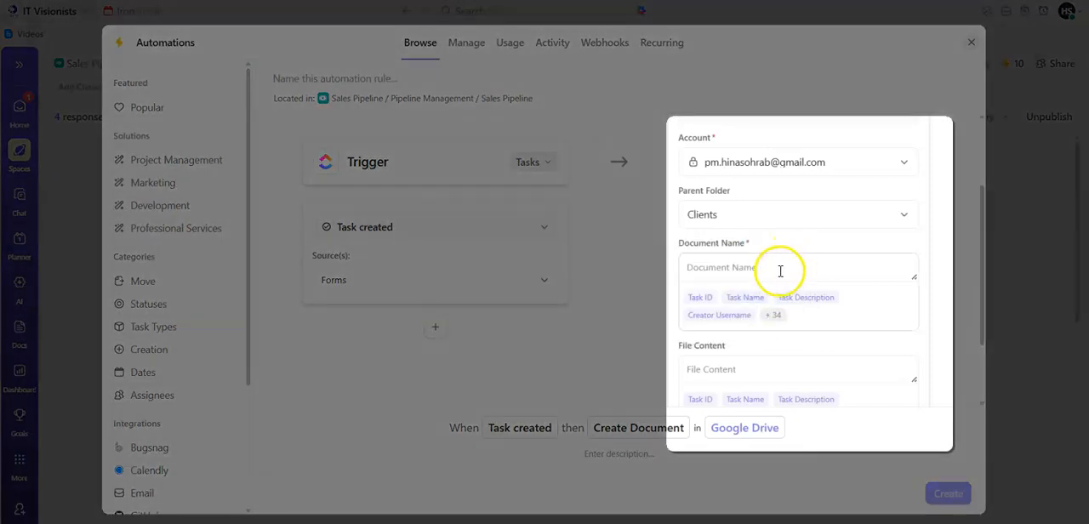
click(780, 270)
text(c)
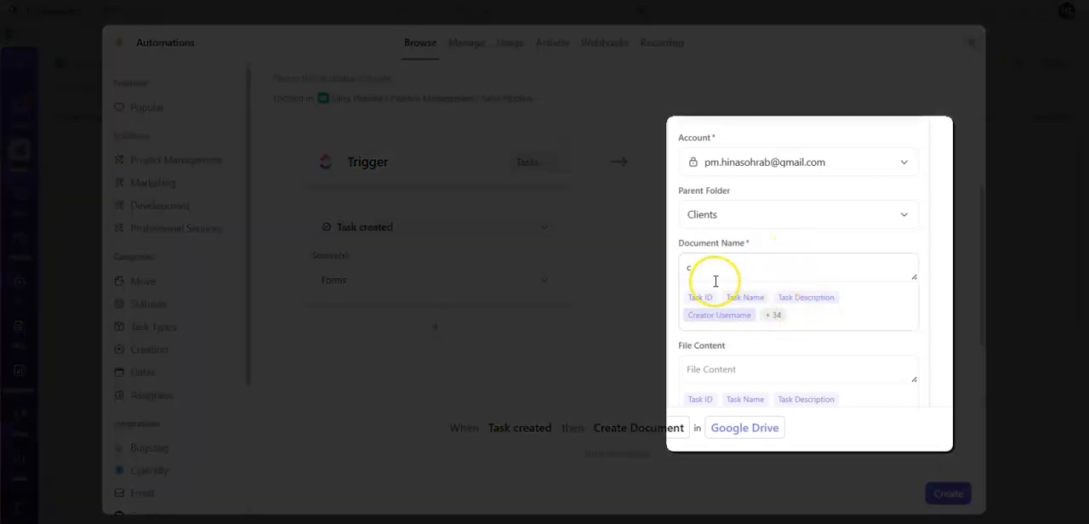
click(771, 315)
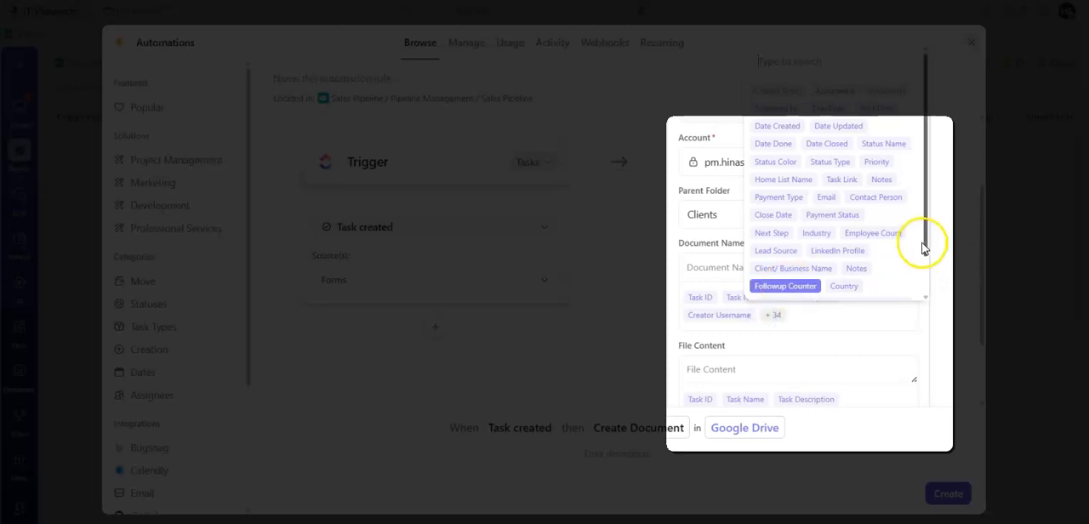
click(779, 268)
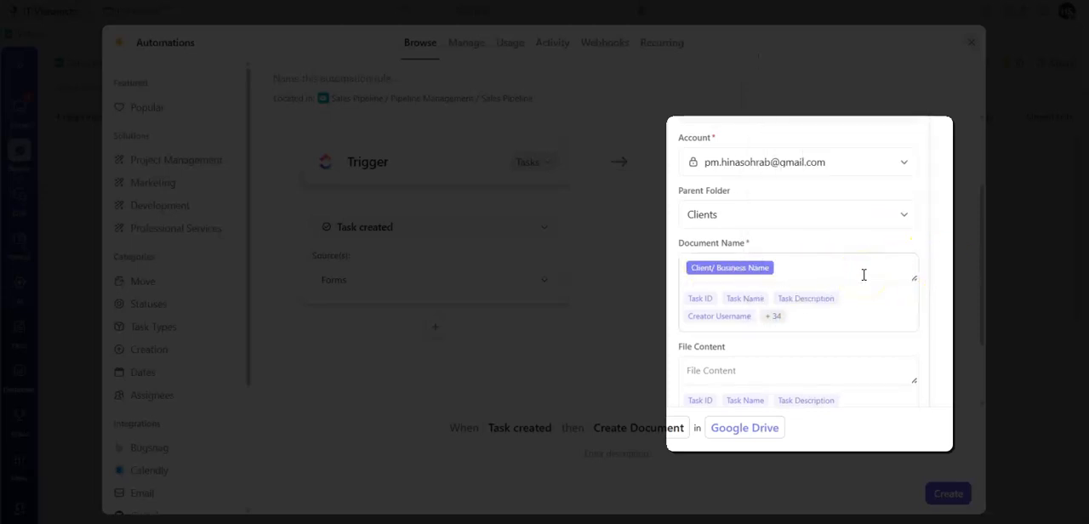
key(BackSpace)
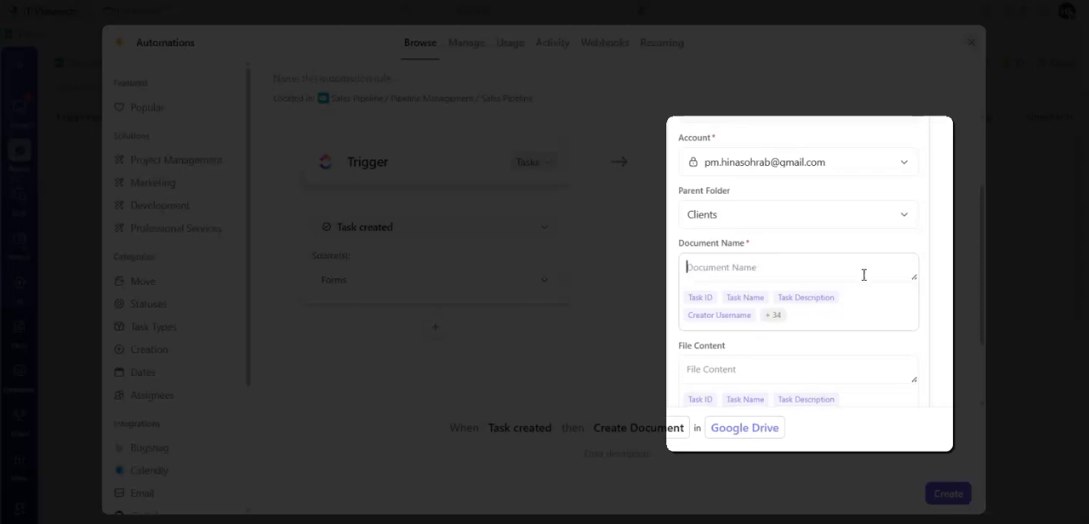
- Name the document with the Company name variable followed by "- Onboarding Form"
click(776, 315)
drag(926, 246, 922, 287)
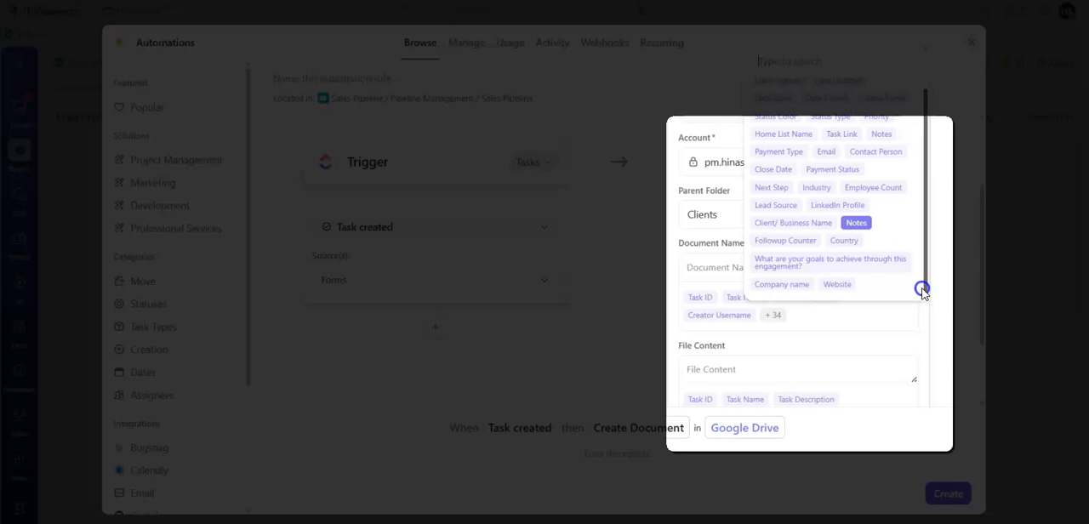
click(800, 288)
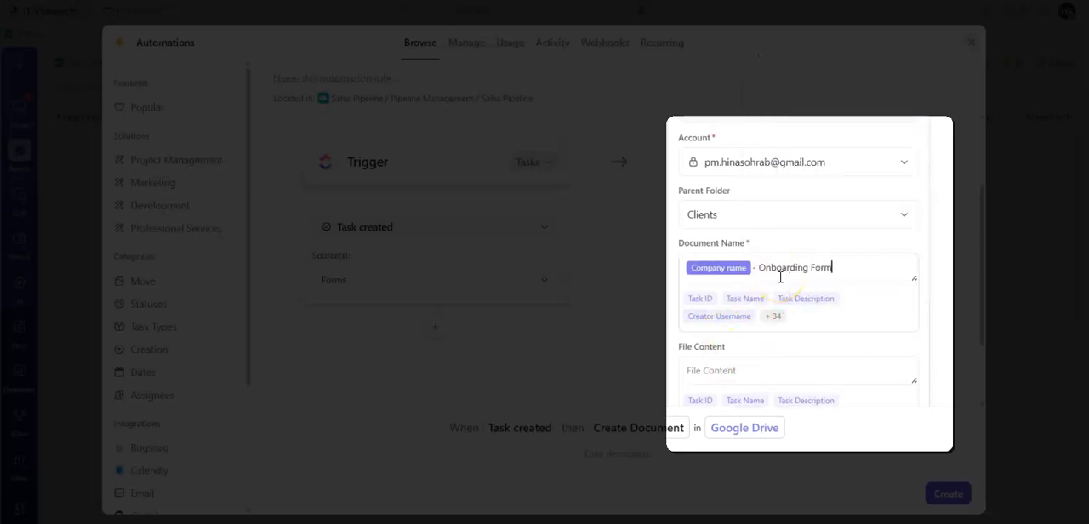
- Add the Date Created, Contact Person and Industry variables on separate lines of the file content
drag(983, 335, 977, 364)
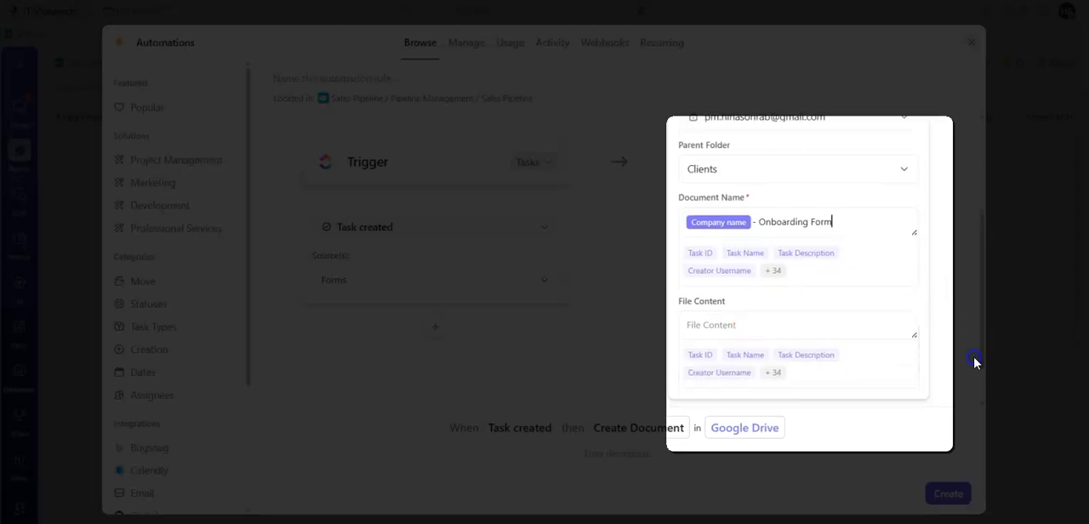
click(774, 374)
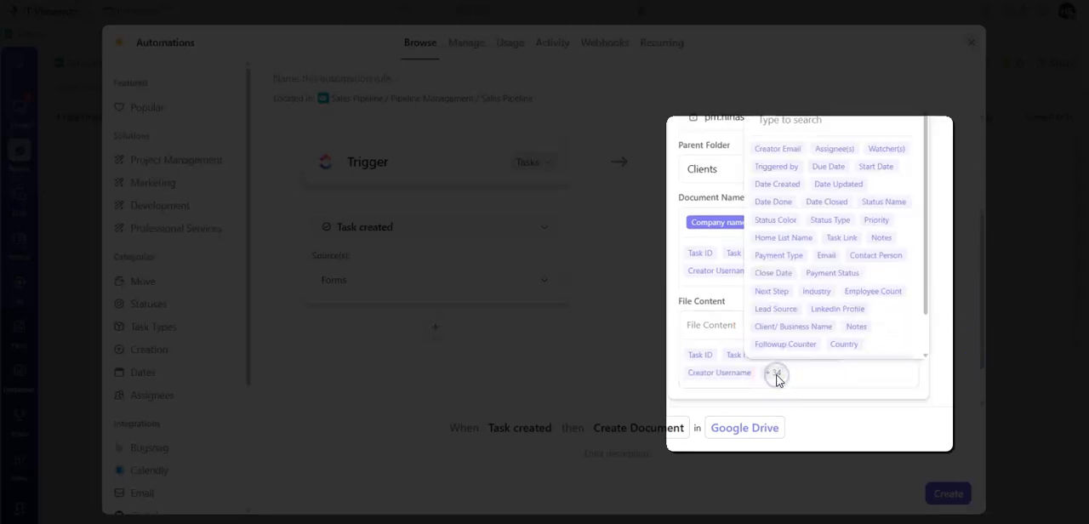
click(793, 356)
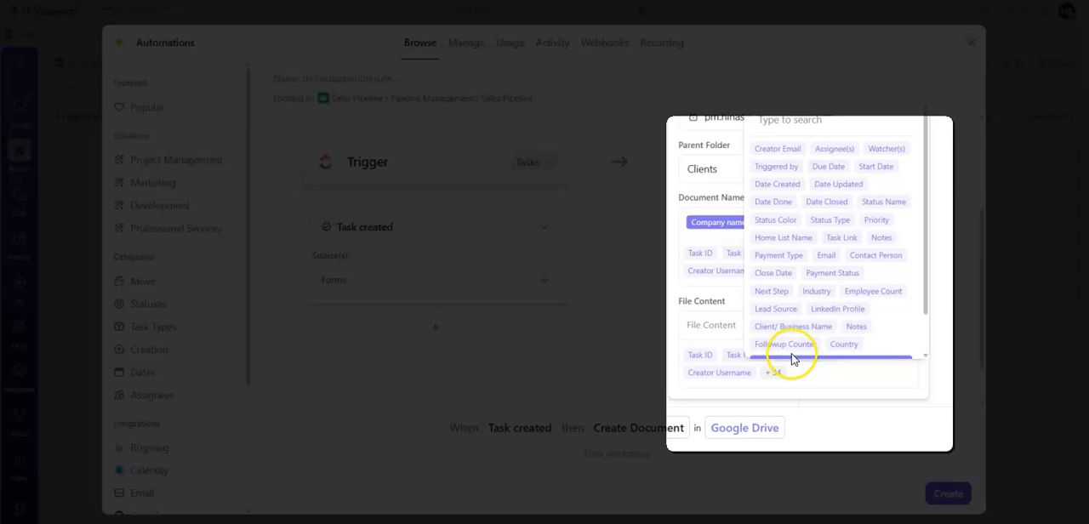
click(778, 185)
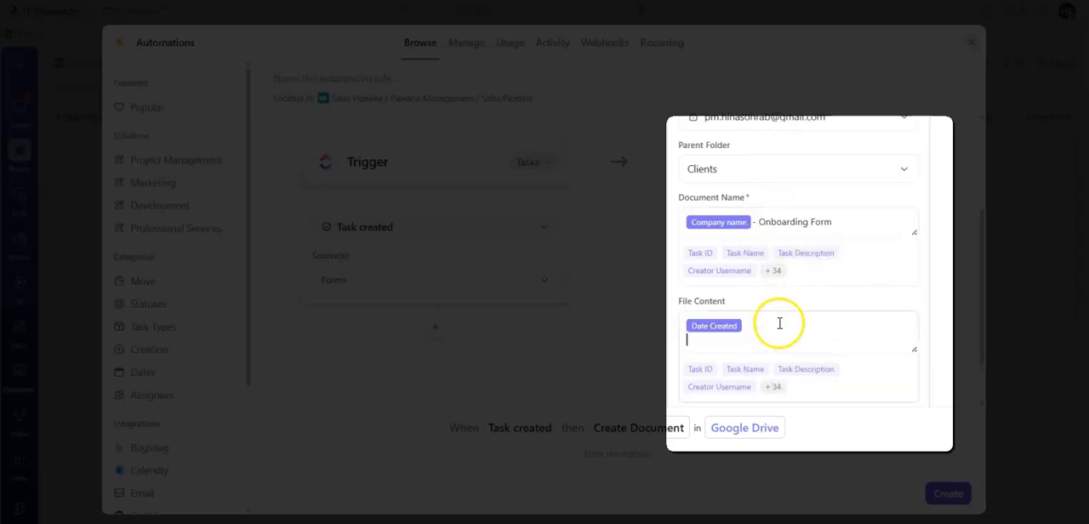
click(776, 389)
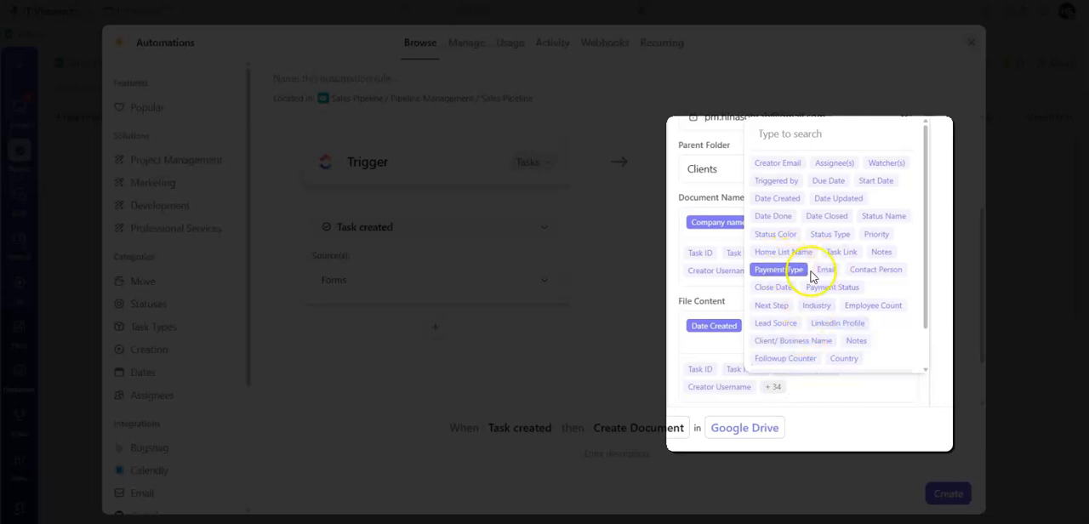
click(876, 271)
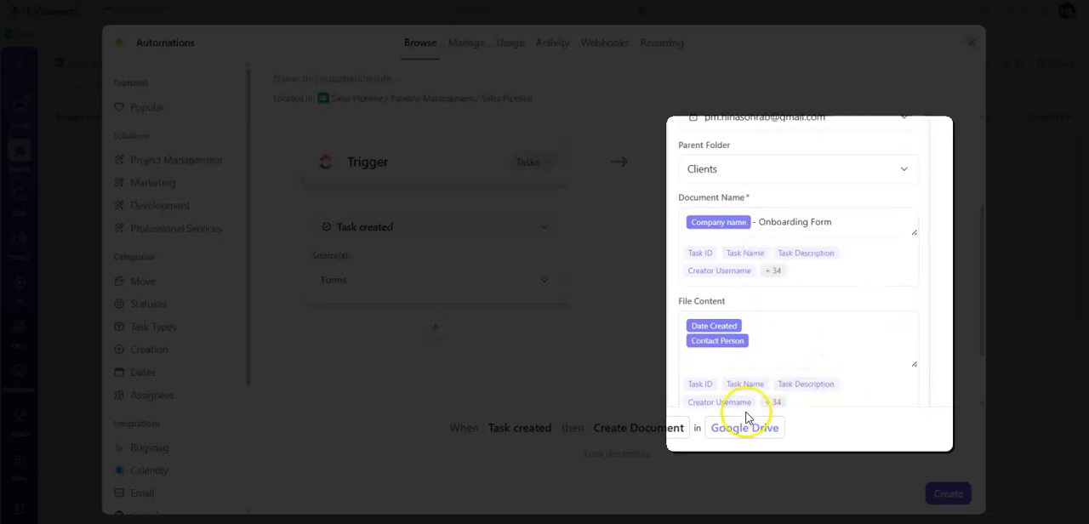
click(774, 401)
drag(929, 332, 920, 369)
click(814, 272)
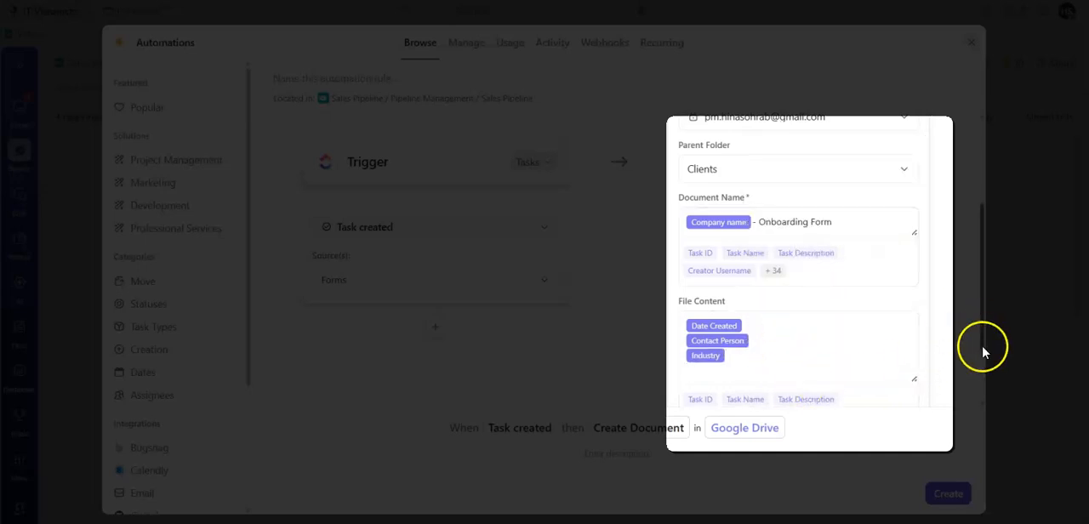
- Add the Email, Employee Count, Lead Source and LinkedIn Profile variables to the file content below Industry
click(857, 398)
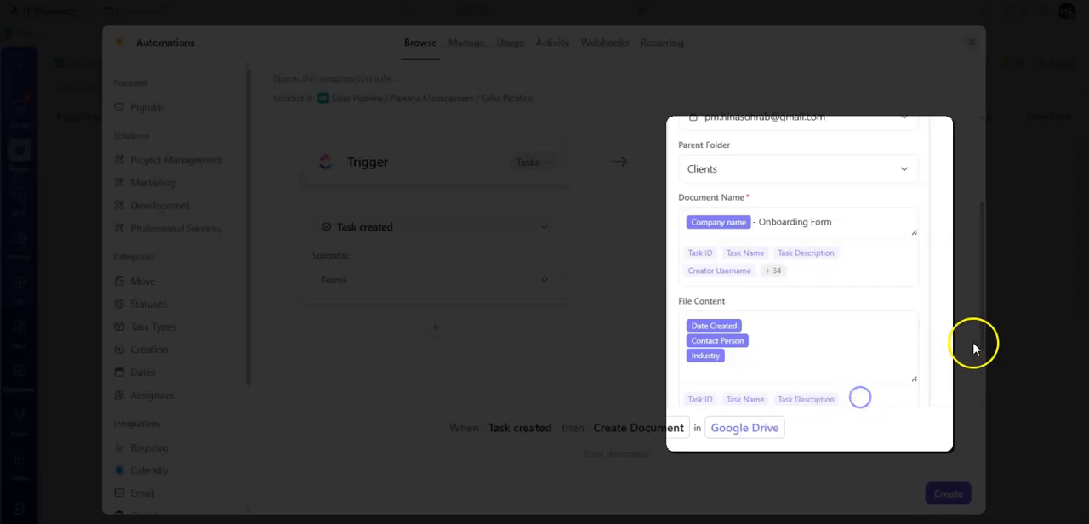
scroll(815, 340, down, 1)
click(772, 327)
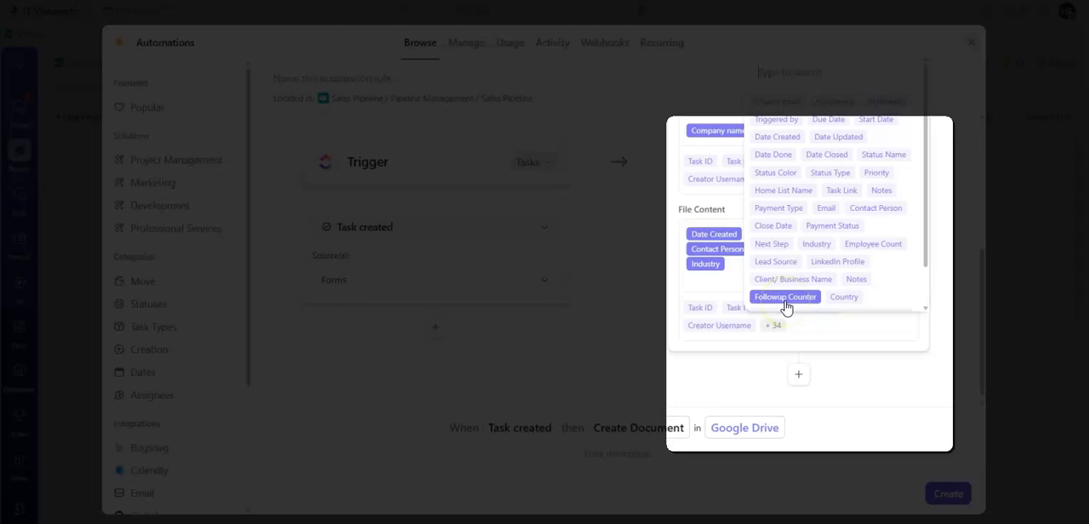
click(825, 209)
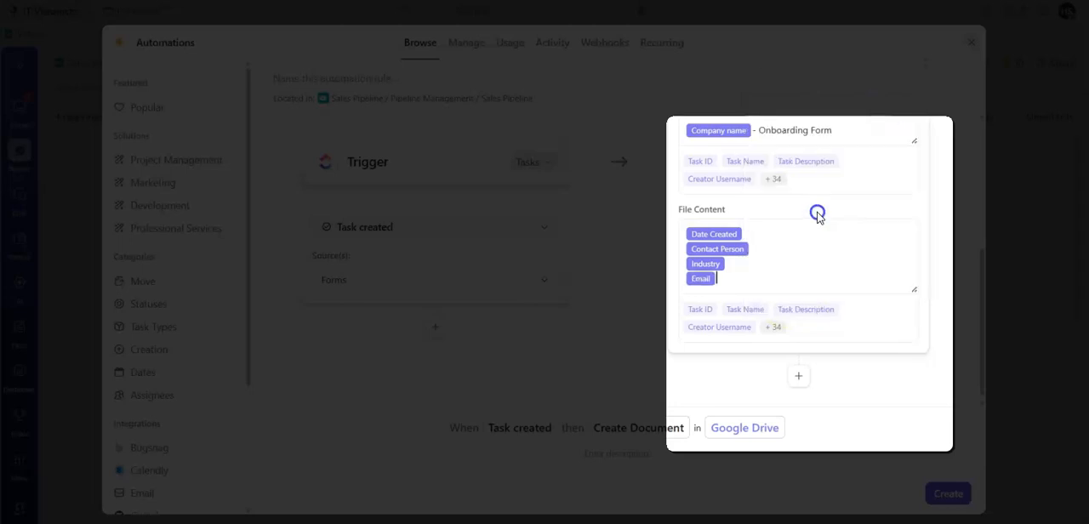
click(772, 329)
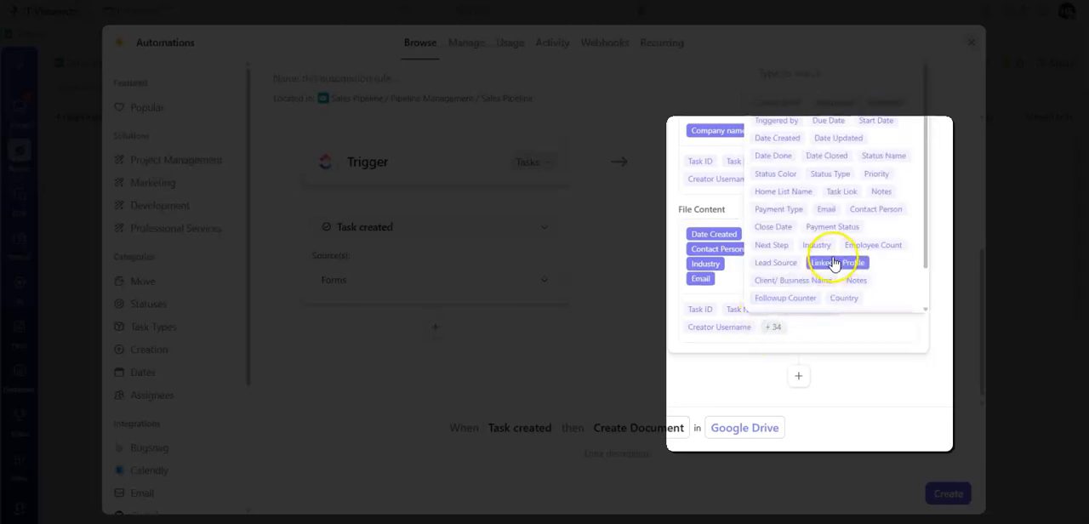
click(860, 247)
click(776, 327)
click(778, 265)
click(773, 326)
click(824, 264)
- Append the Notes, Country, "What are your goals to achieve through this engagement?" and Website variables to the file content
click(775, 328)
click(849, 287)
click(776, 343)
click(840, 311)
click(778, 340)
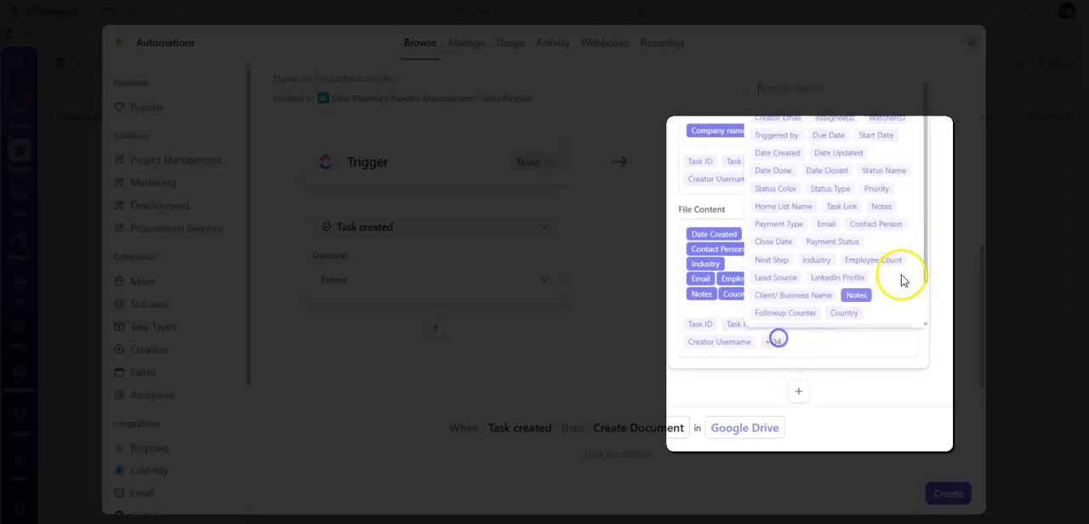
scroll(921, 297, down, 1)
click(888, 292)
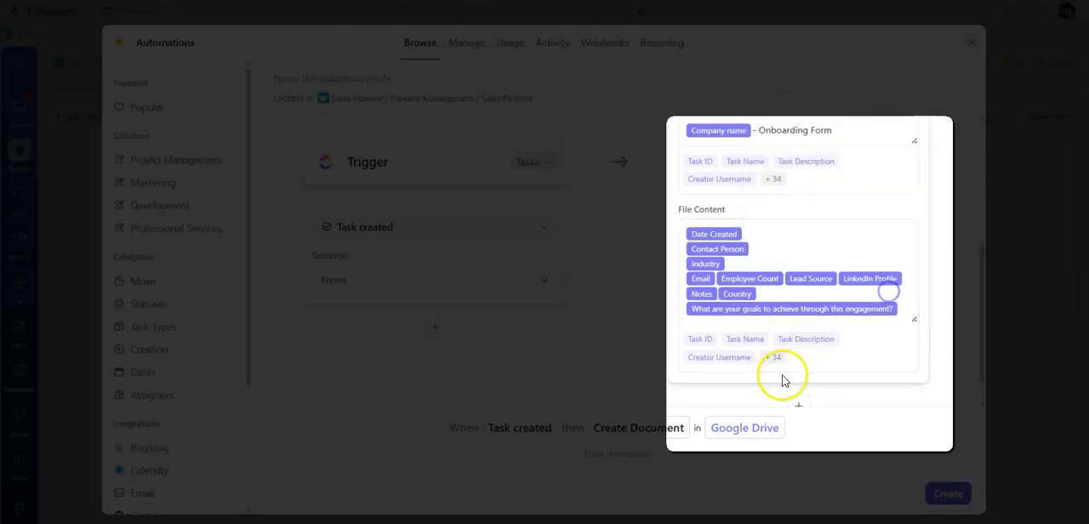
click(774, 357)
scroll(928, 287, down, 1)
click(854, 320)
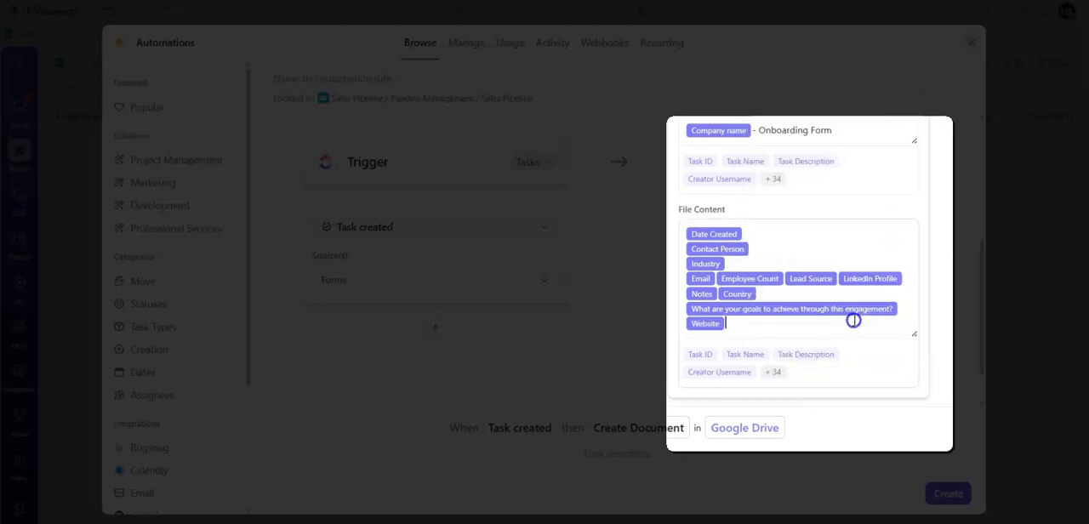
- Label the first three file content variables "Date created:", "Contact Person:" and "Industry:"
click(716, 278)
key(Return)
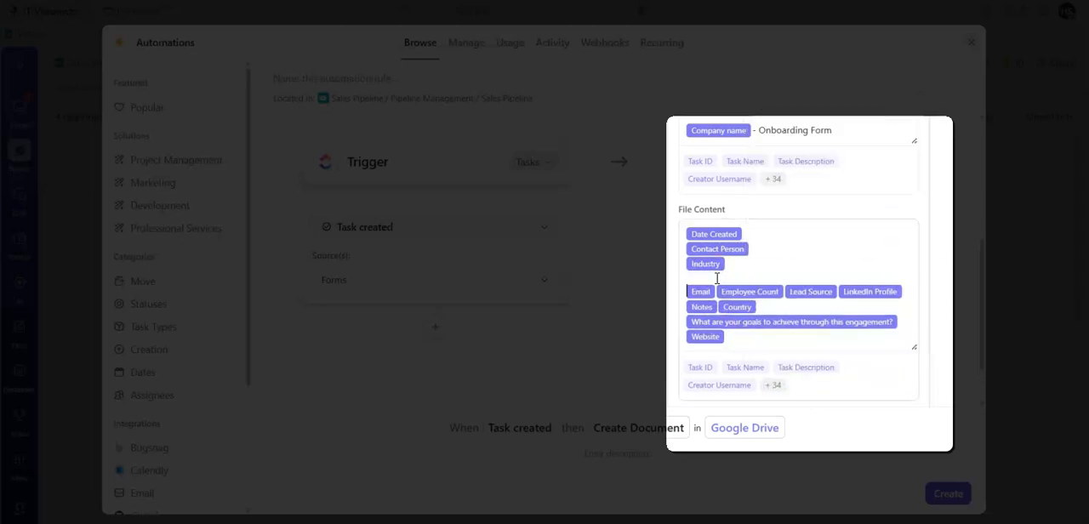
click(685, 233)
text(Date created:)
click(685, 249)
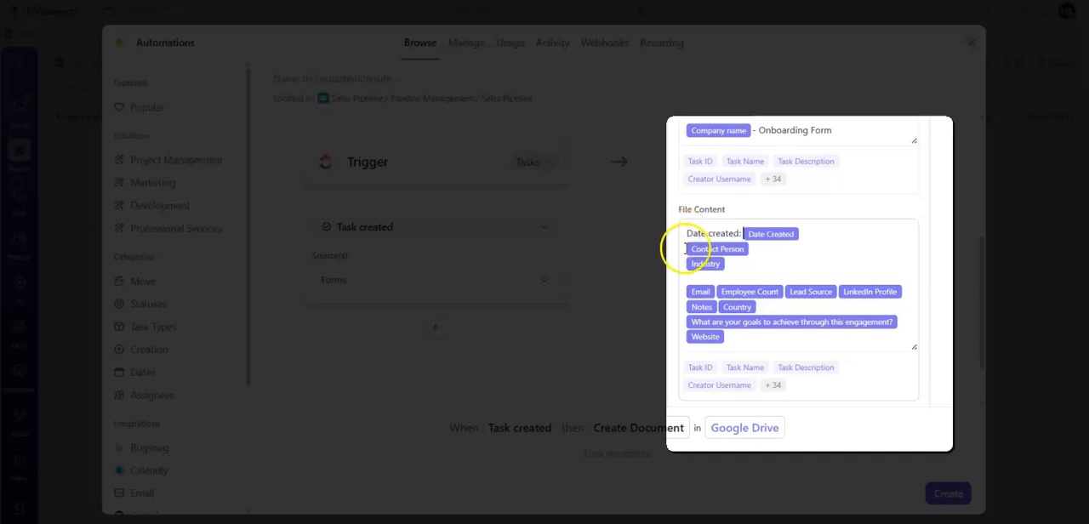
text(Contact Person:)
click(686, 262)
text(Industry)
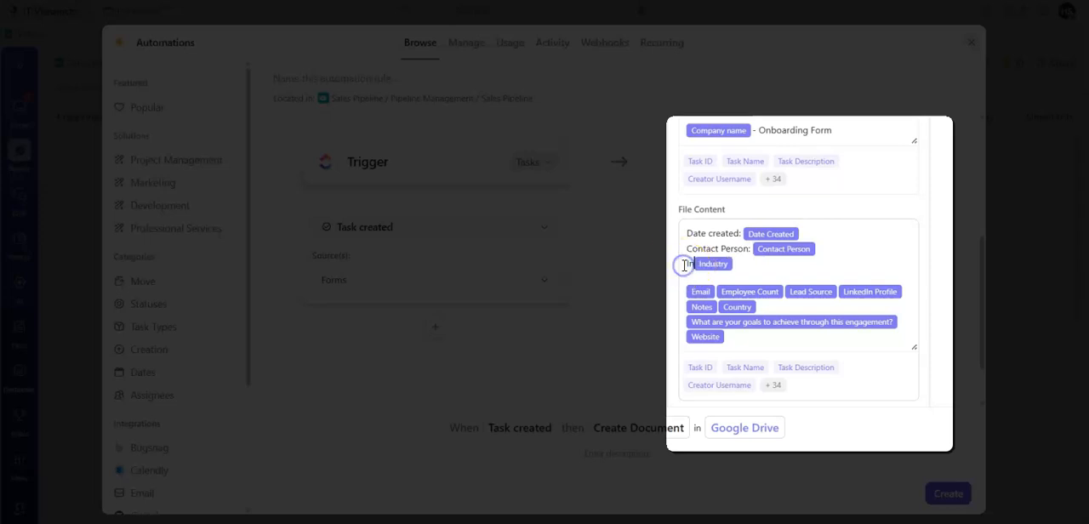
text(:)
- Add the label "Email:" ahead of the Email variable in the file content
click(688, 278)
text(Email:)
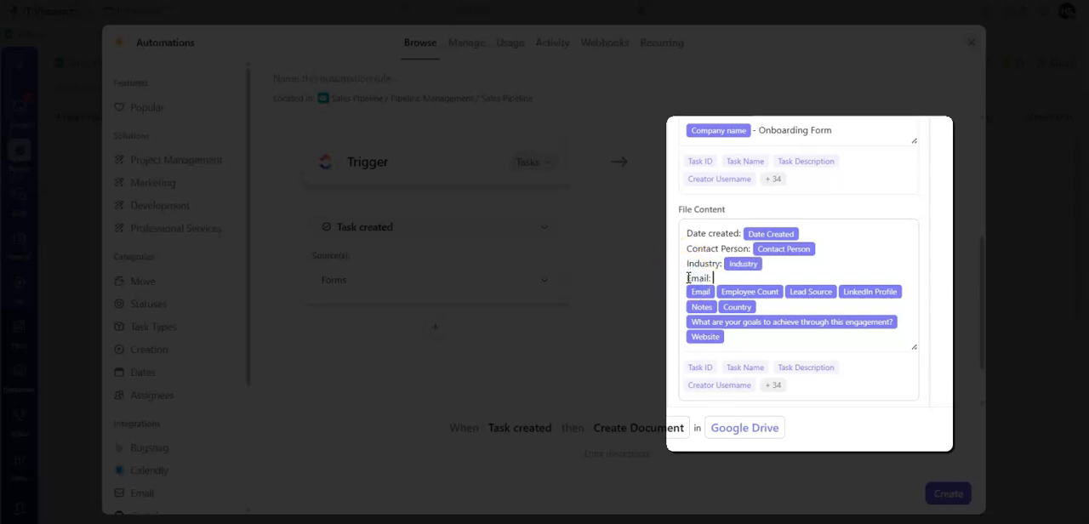
key(Delete)
key(Return)
key(BackSpace)
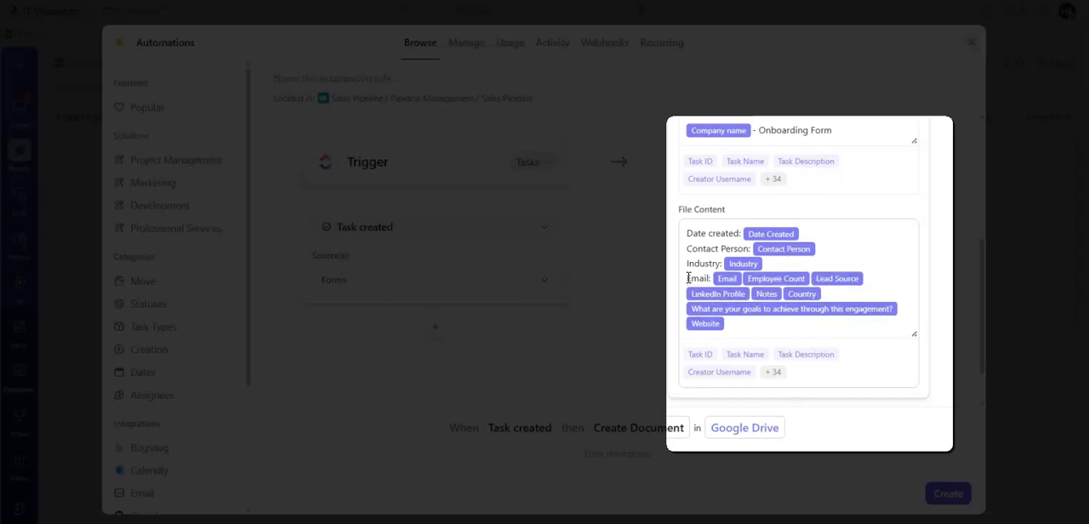
key(Return)
key(BackSpace)
key(Return)
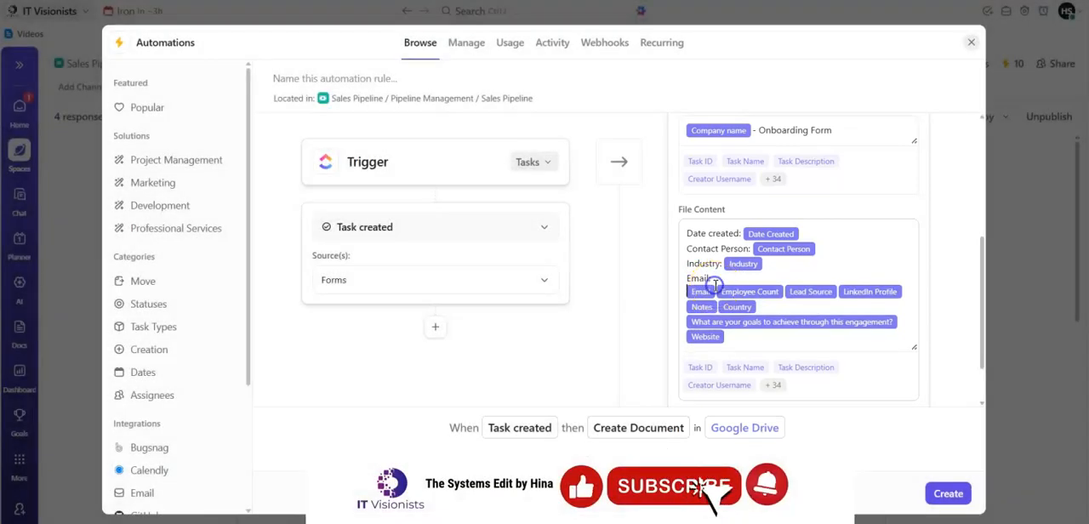
- Move Employee Count to its own line labelled "No. of Employees:" and place the Email variable beside its label
key(Return)
text(N)
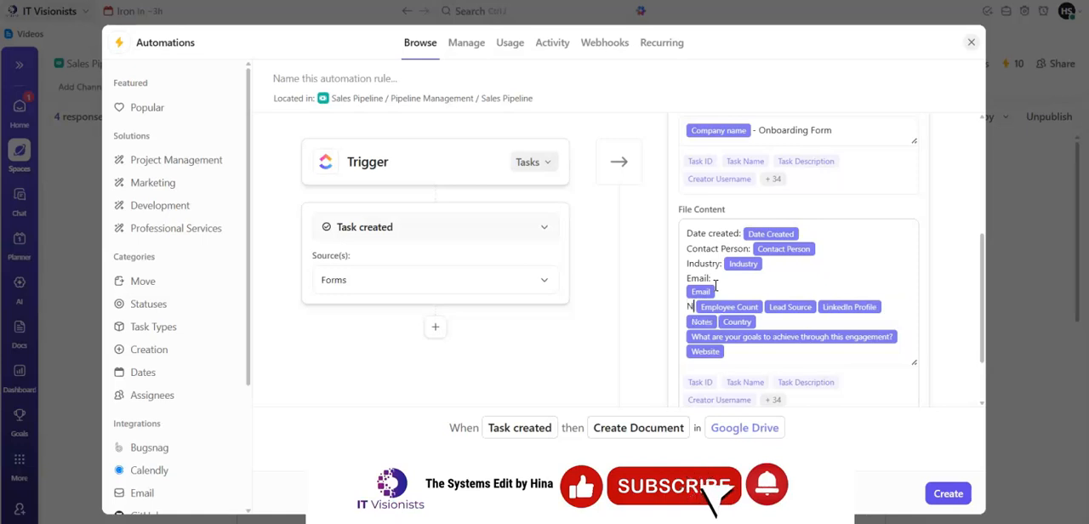
text(o. of Employees:)
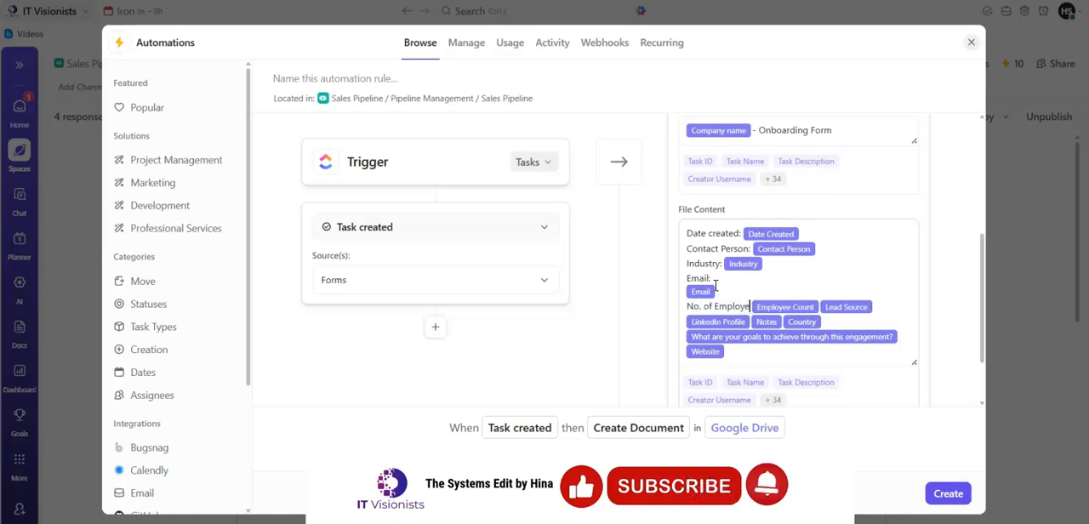
click(715, 284)
key(Delete)
- Put the remaining variables on separate lines labelled "Lead Source:", "LinkedIn Profile:", "Notes:", "Country:", "Goals:" and "Website:"
click(833, 295)
click(831, 294)
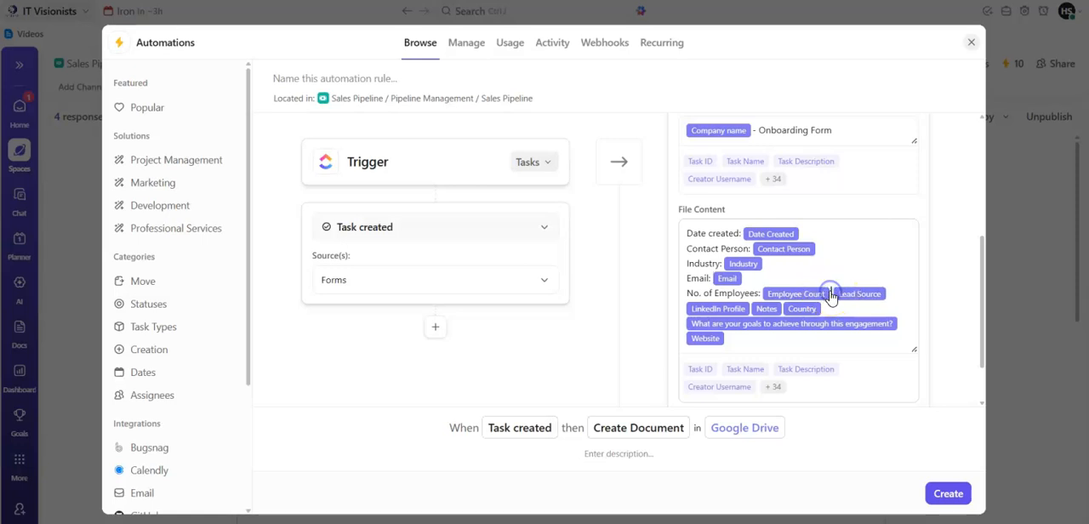
key(Return)
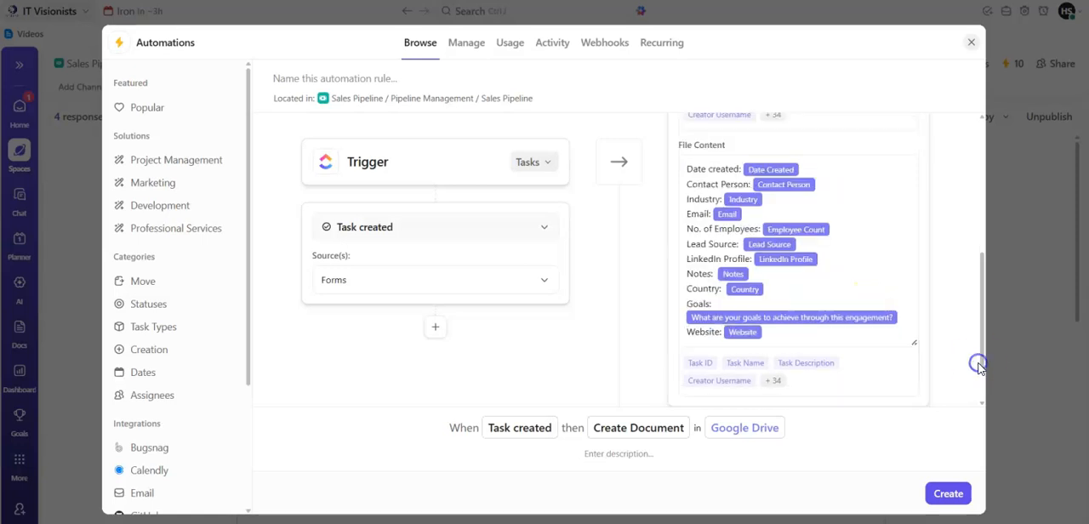
- Describe and name the automation "When form is filled, create a document copy in googledrive", create it and close the automations window
click(641, 464)
text(When)
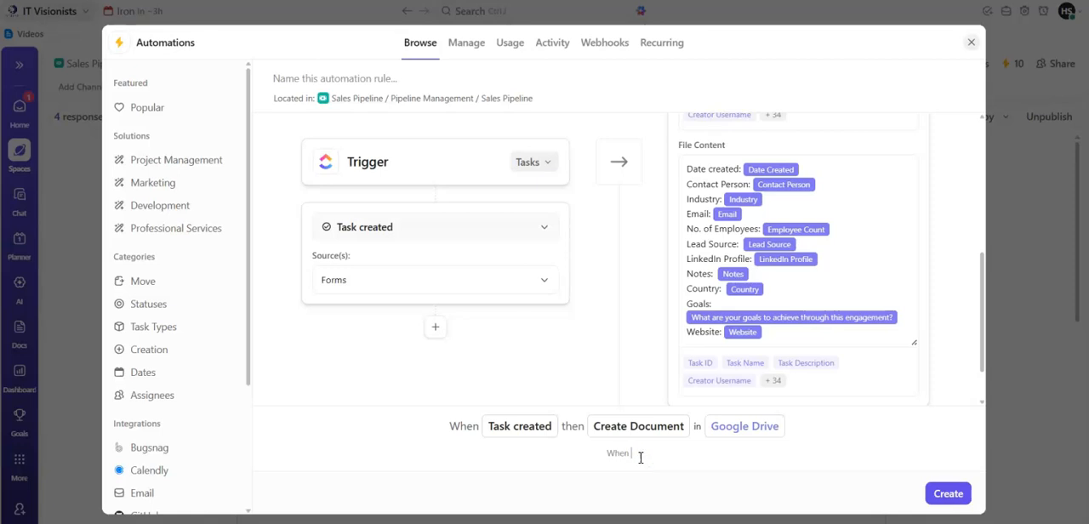
text( form is filled, create a document)
click(399, 80)
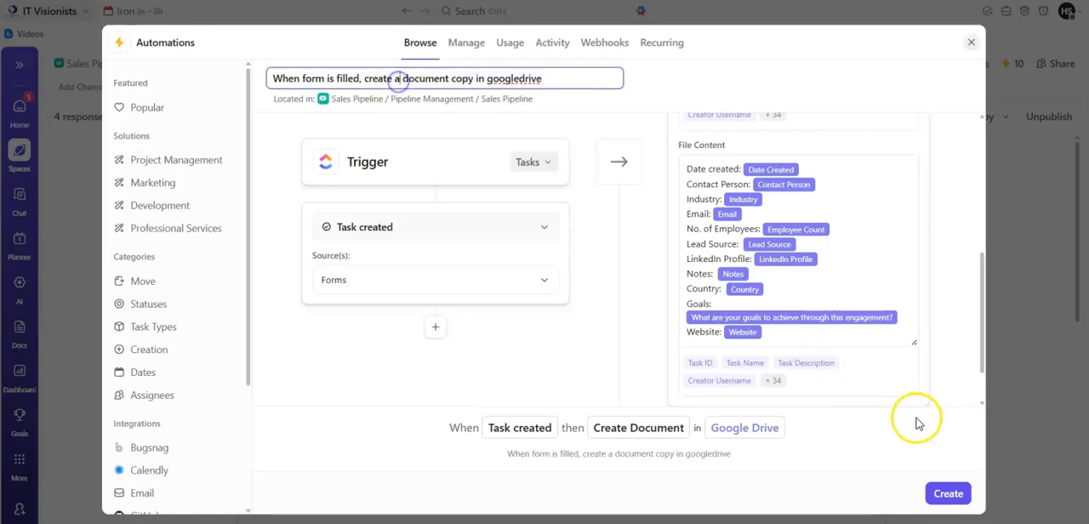
click(947, 494)
click(973, 42)
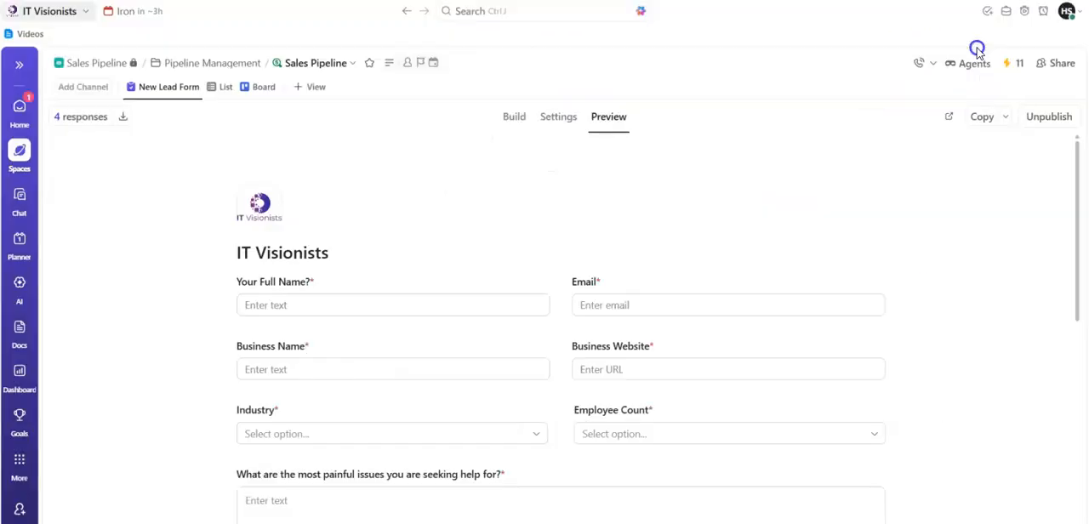
- Open the published New Lead Form and submit a lead with industry Professional Services, employee count 3 - 30, goal "More visibility" and source Youtube
click(948, 117)
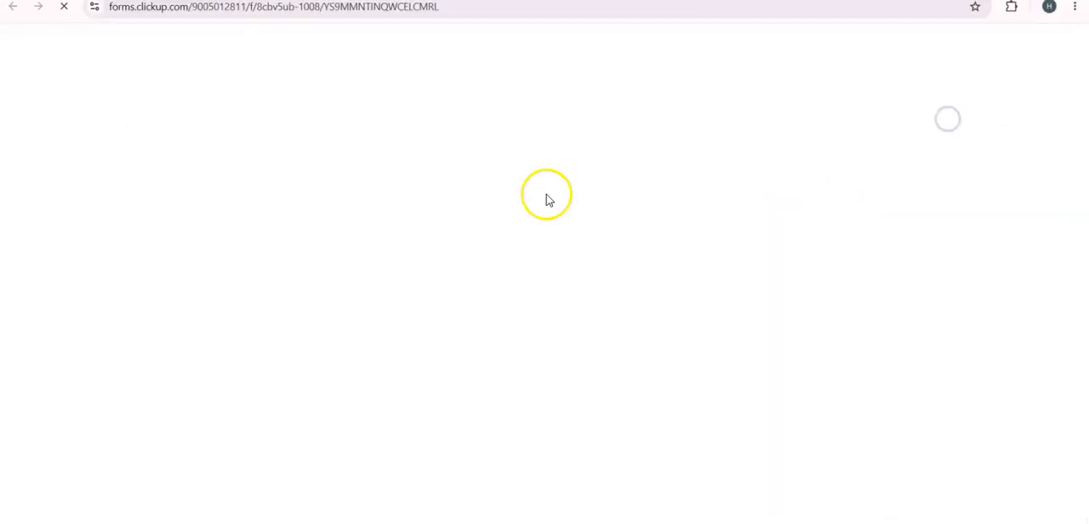
click(264, 199)
click(564, 192)
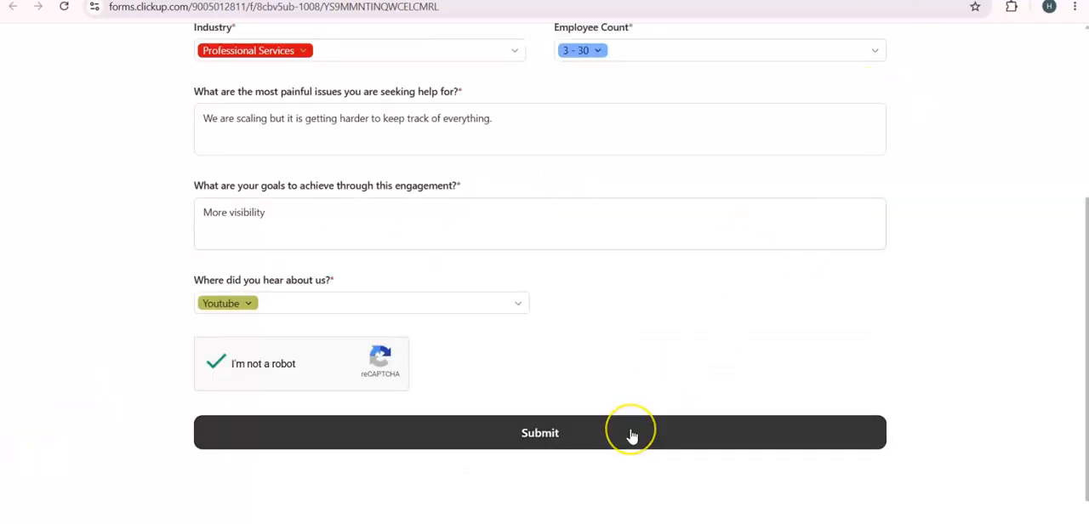
click(633, 437)
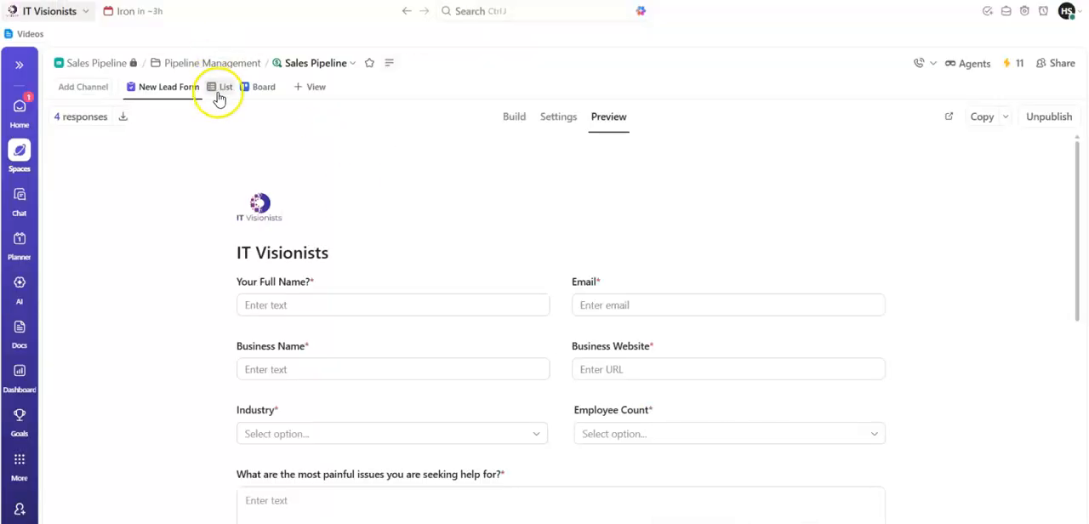
- Open the form-submitted task under New Lead on the Sales Pipeline board and examine its fields
click(263, 88)
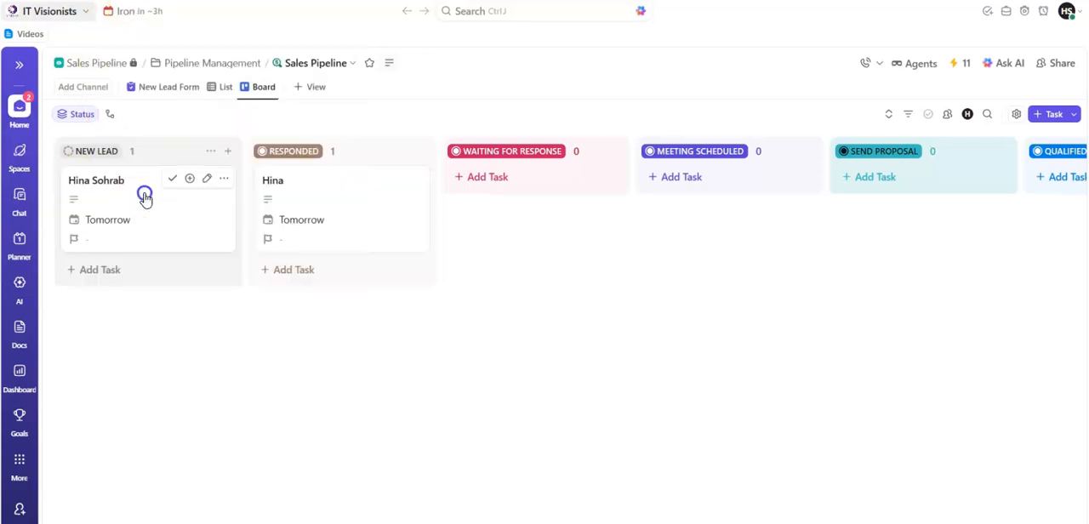
click(144, 193)
drag(769, 261, 768, 380)
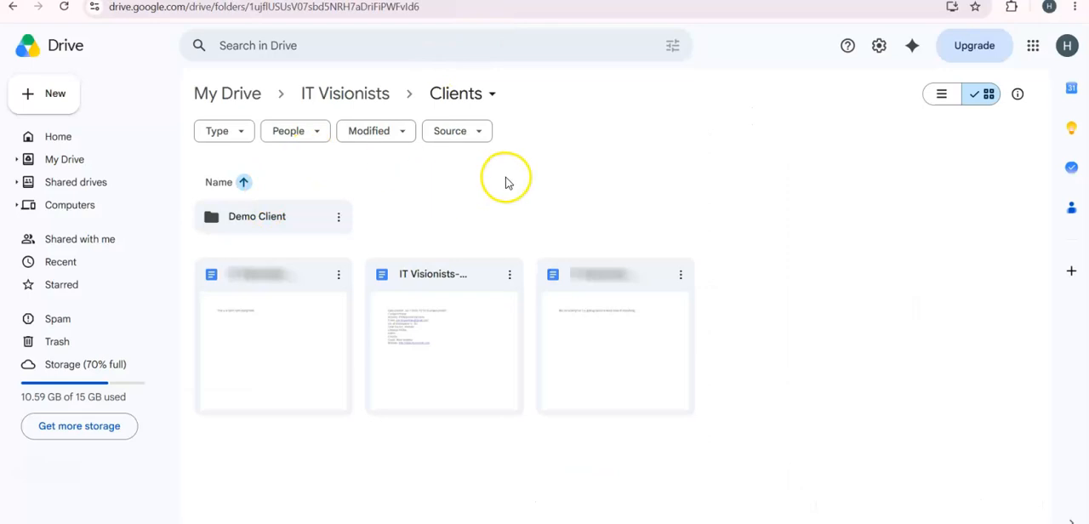
- Switch to Google Drive, examine the IT Visionists onboarding document in the Clients folder, and return to ClickUp to review and close the lead's task
double_click(439, 285)
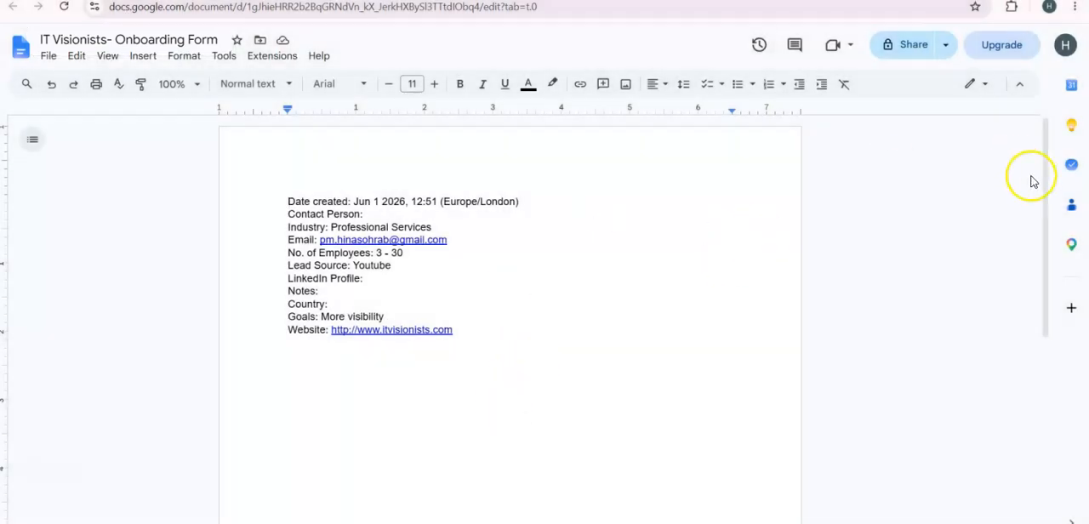
drag(1043, 205, 1037, 124)
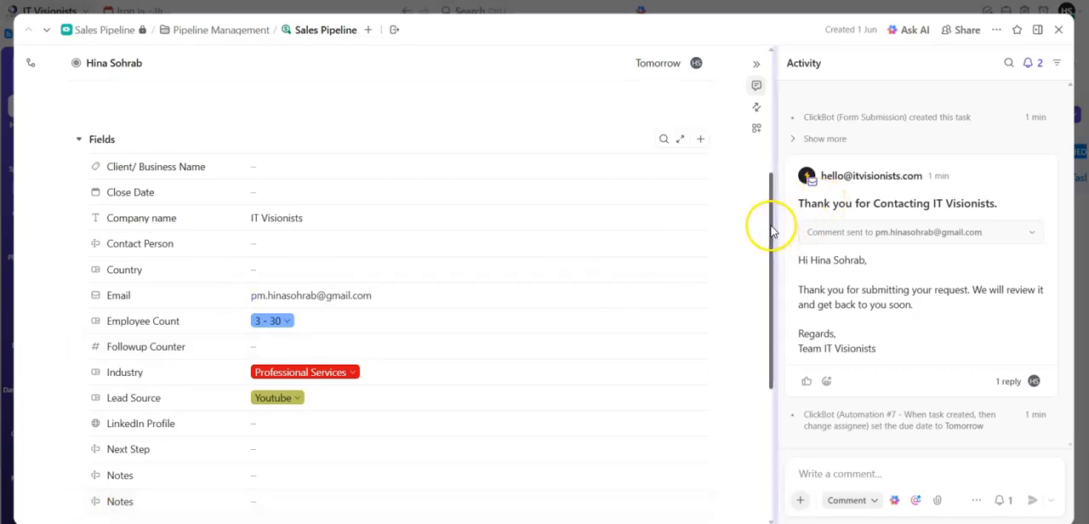
scroll(773, 228, up, 3)
click(1061, 30)
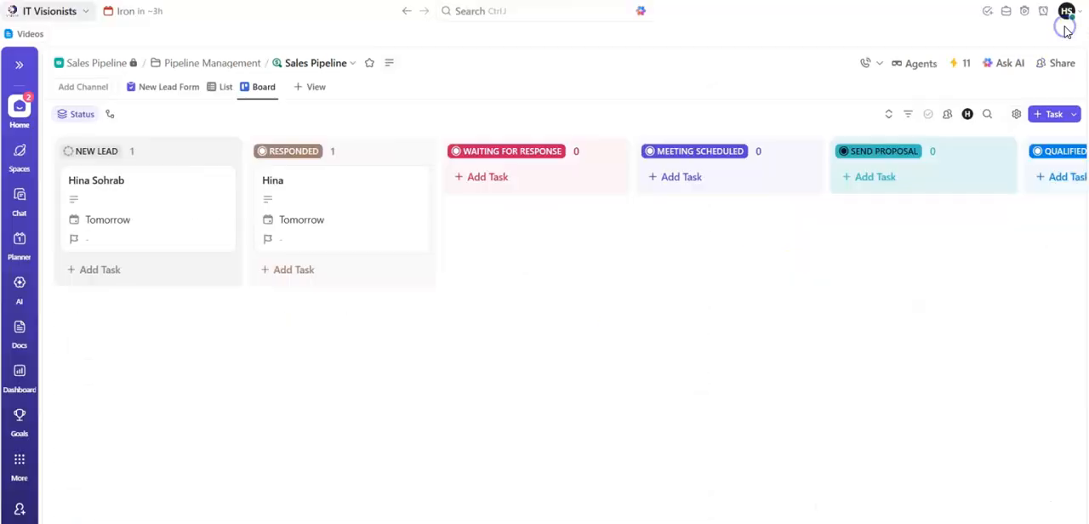